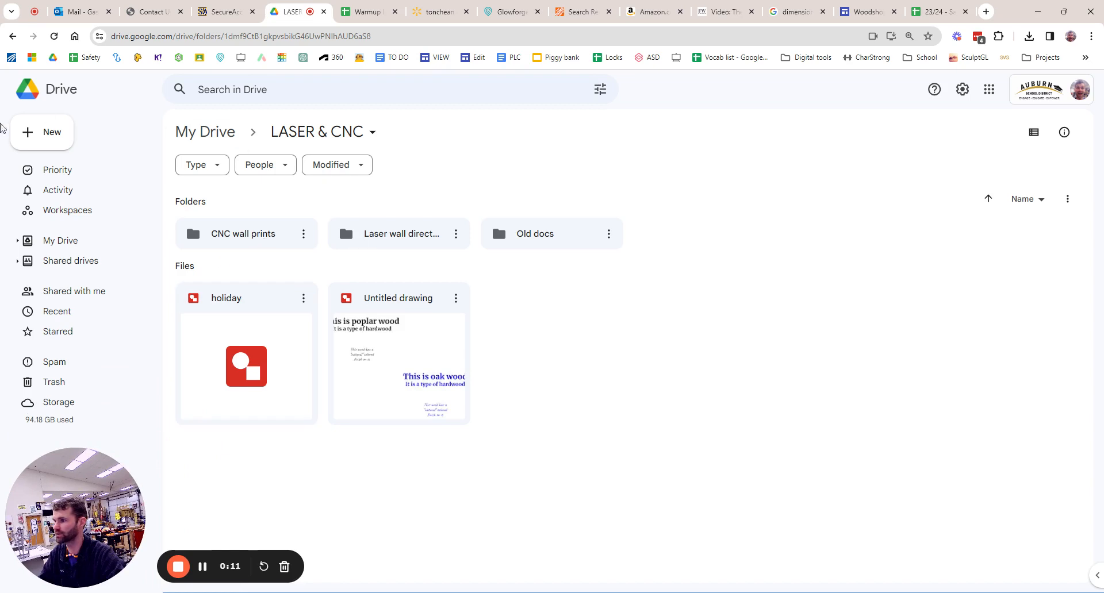
Create a new Google Drawings file in the LASER & CNC folder.
left_click(47, 137)
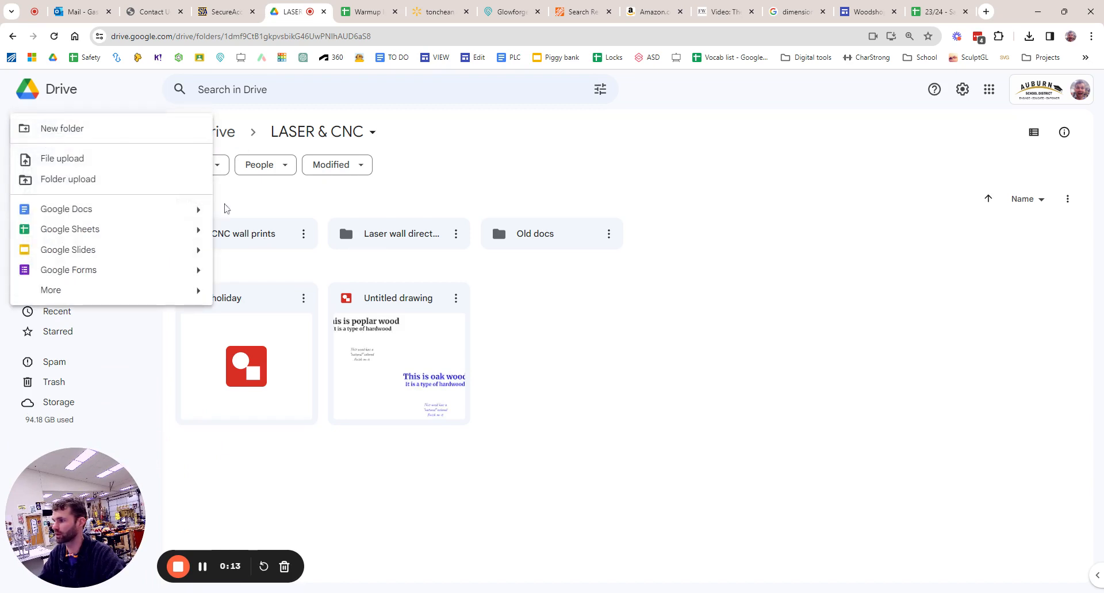
mouse_move(123, 290)
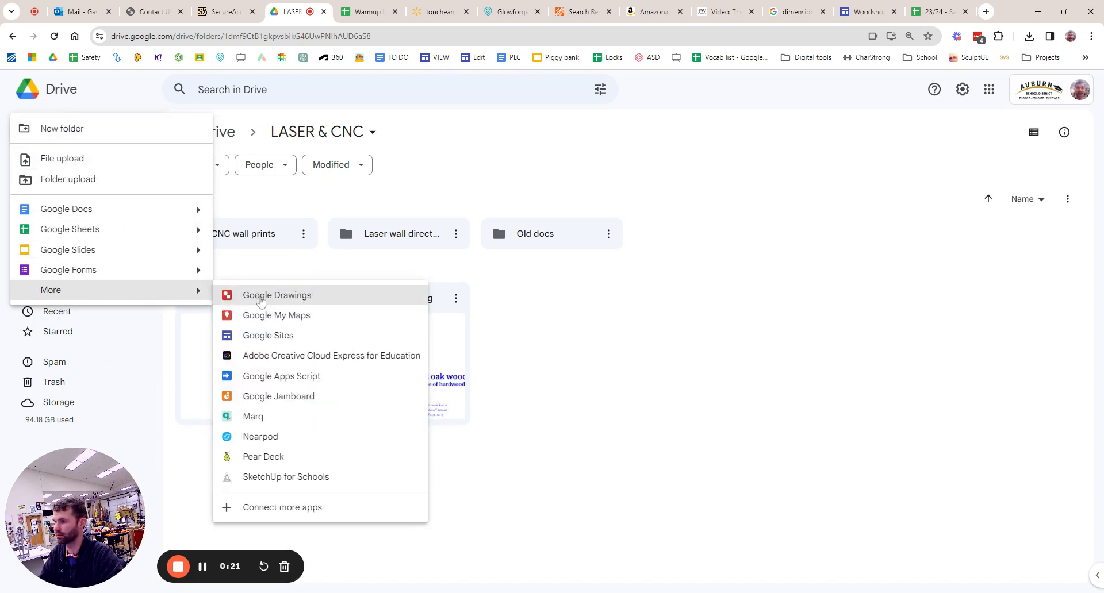
left_click(261, 295)
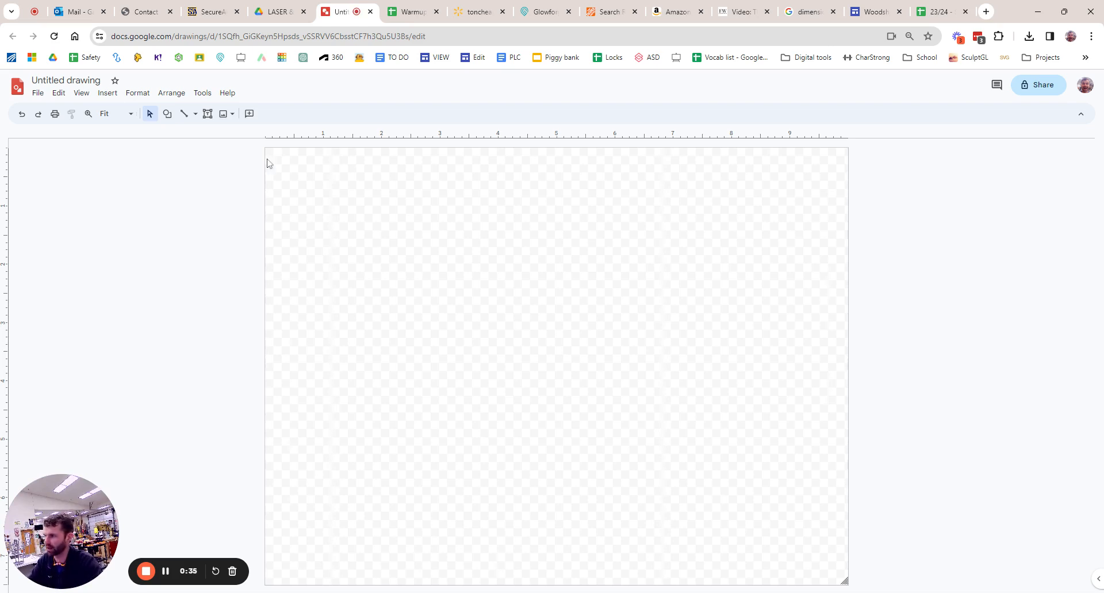
Draw an oval about 2.56 in wide and 4.83 in high on the left half of the canvas.
left_click(167, 114)
mouse_move(189, 133)
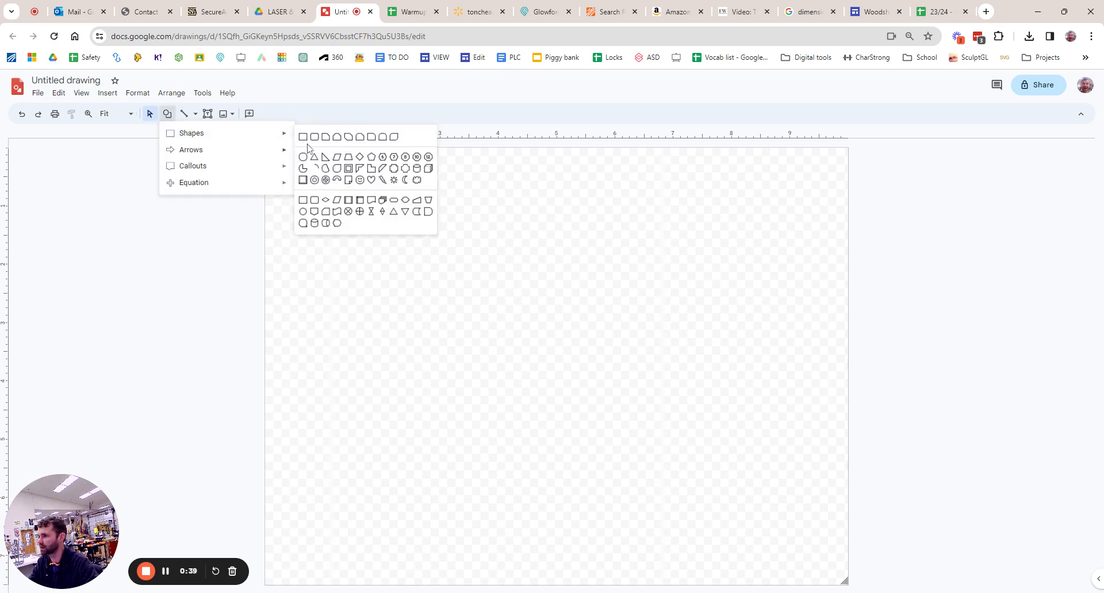
mouse_move(282, 135)
left_click(303, 156)
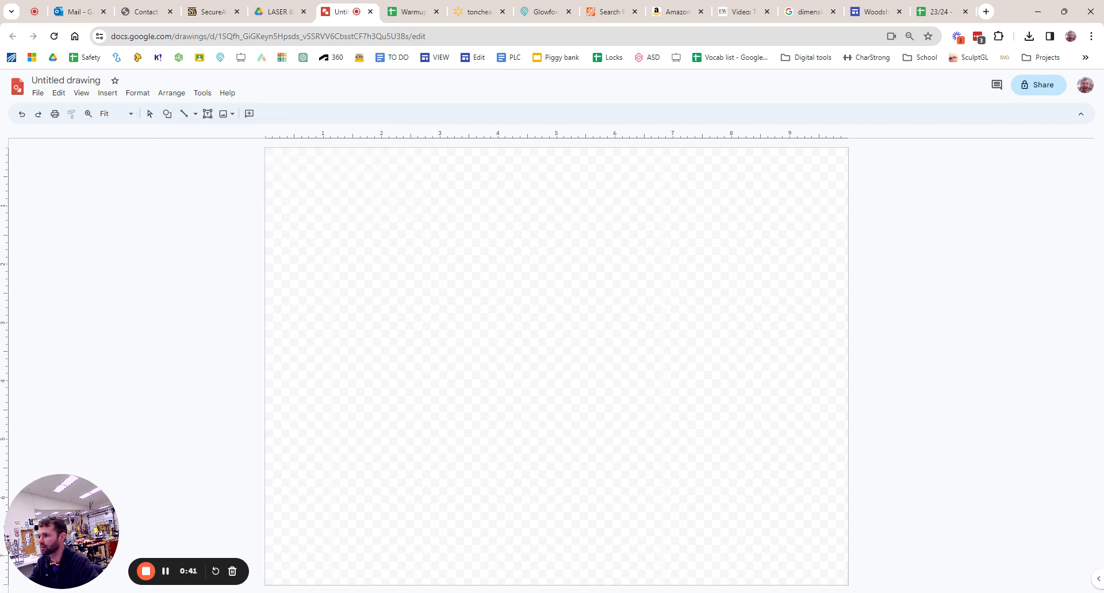
left_click_drag(368, 183, 517, 464)
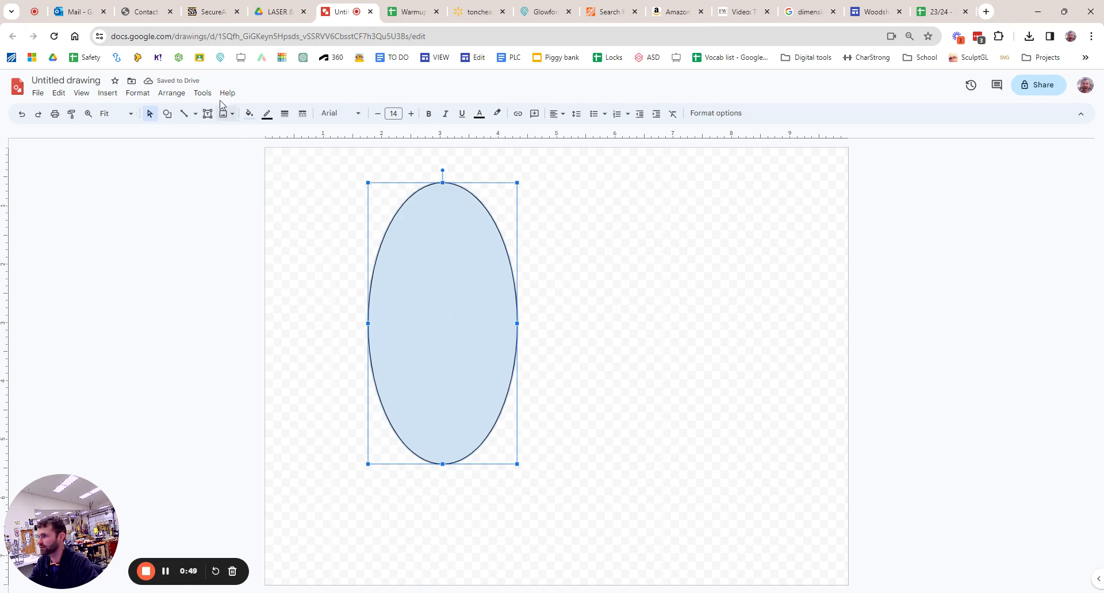
Set the oval's width and height to 2.5 in each in the format options.
left_click(715, 115)
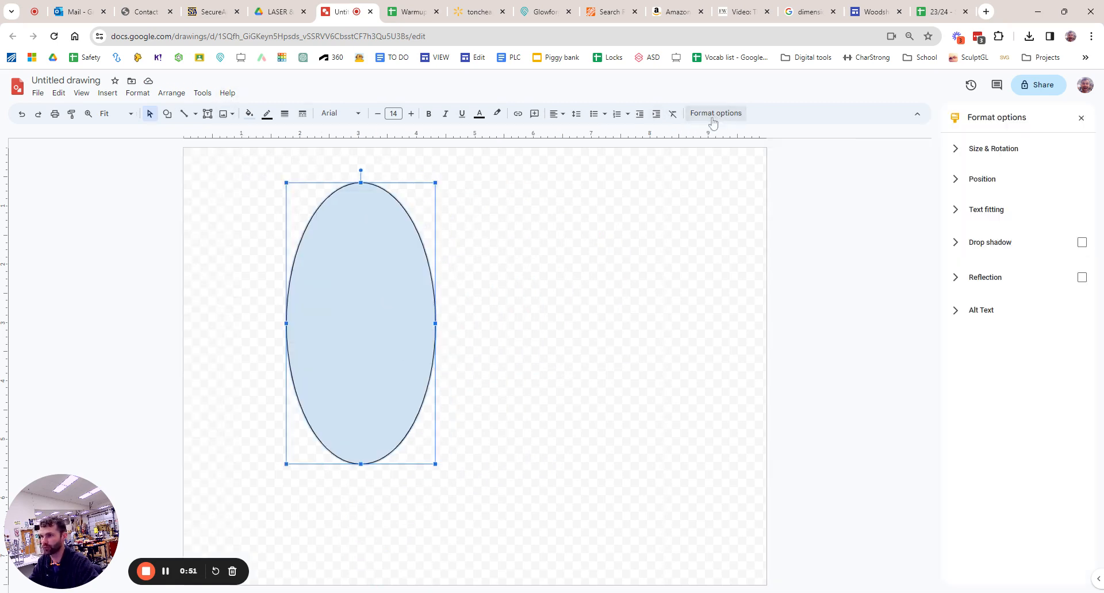
left_click(975, 151)
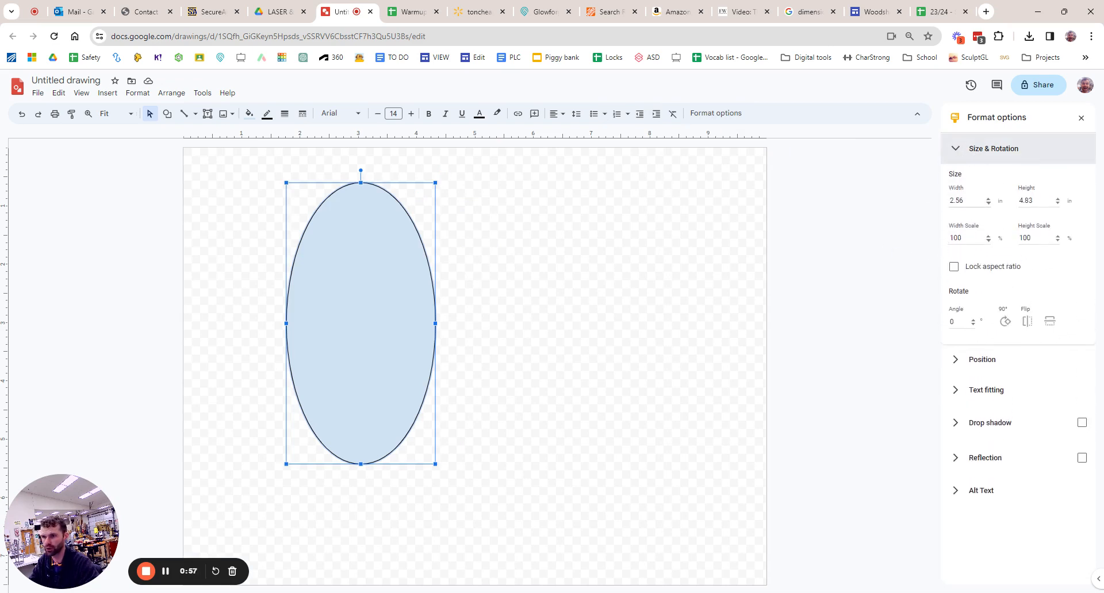
key("Tab")
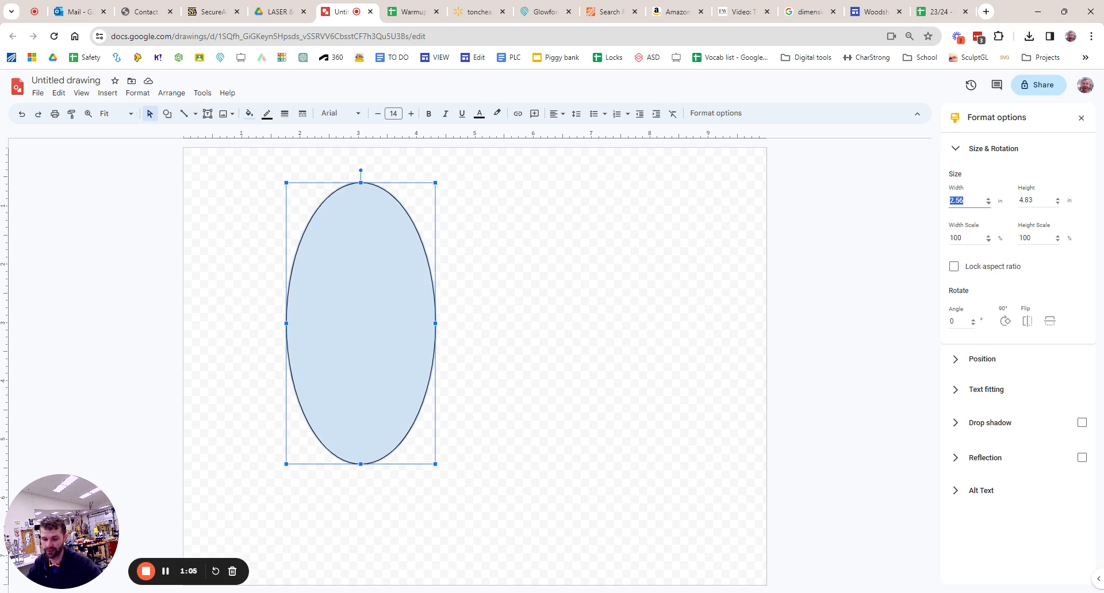
type("2.5")
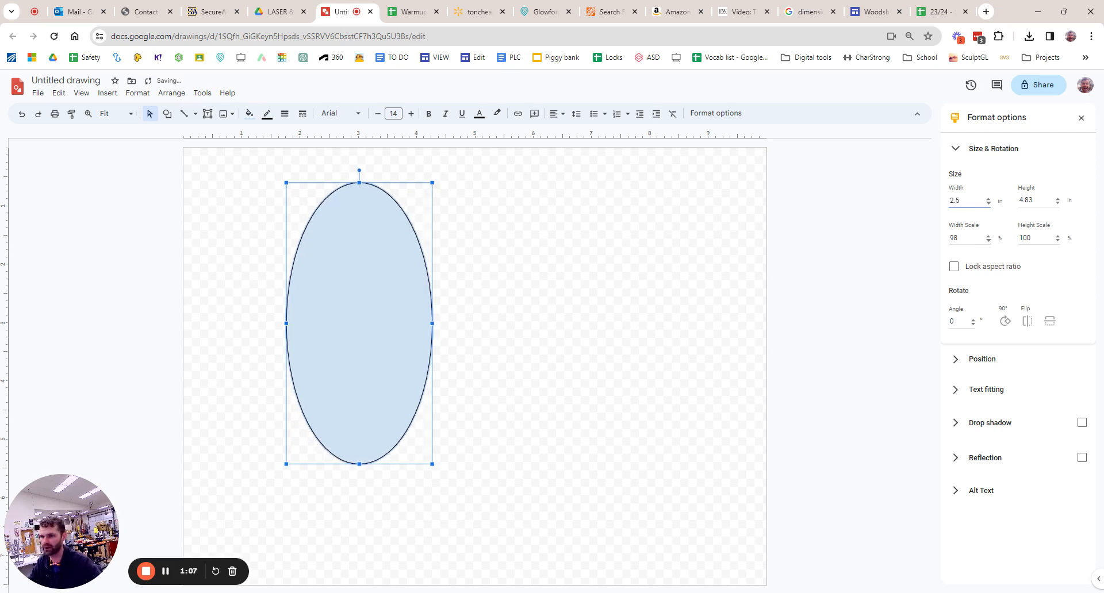
key("Tab")
type("2.5")
key("Tab")
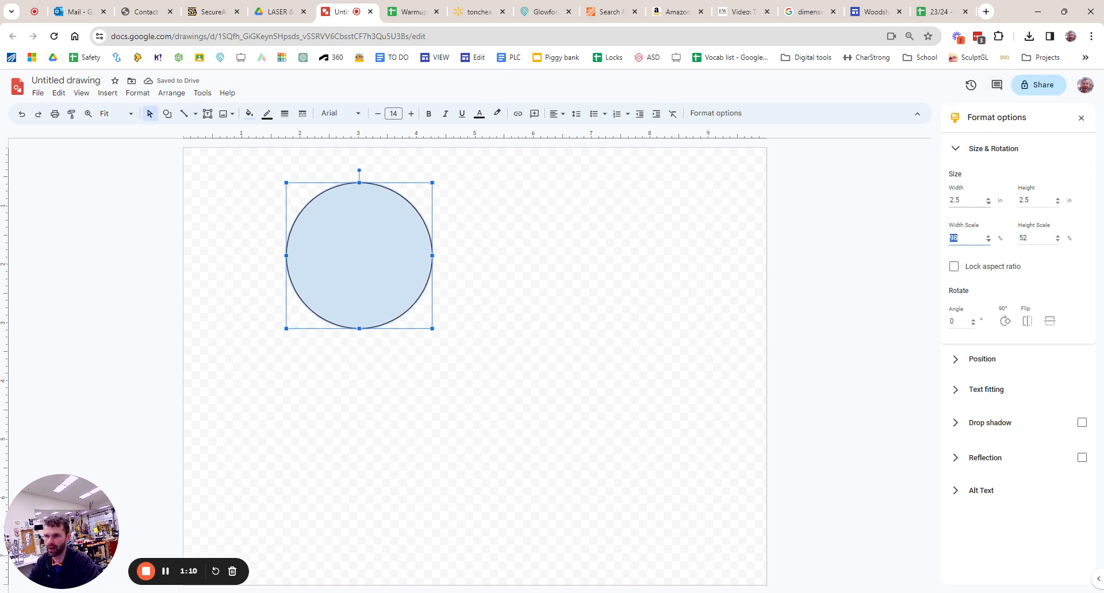
Set the shape's width to 2 in and deselect it.
left_click_drag(967, 200, 916, 200)
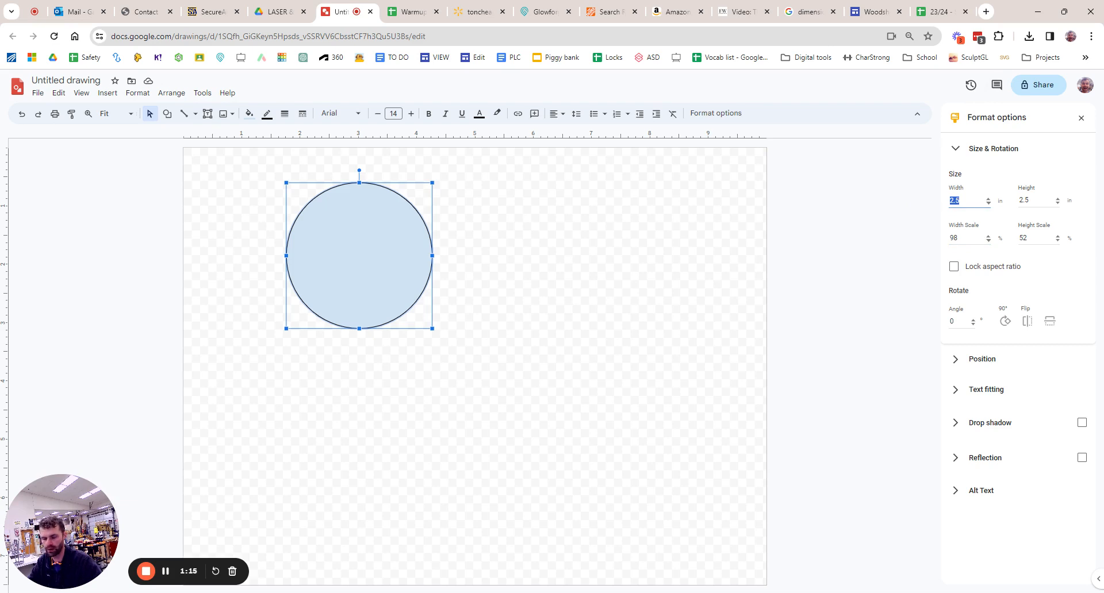
type("2")
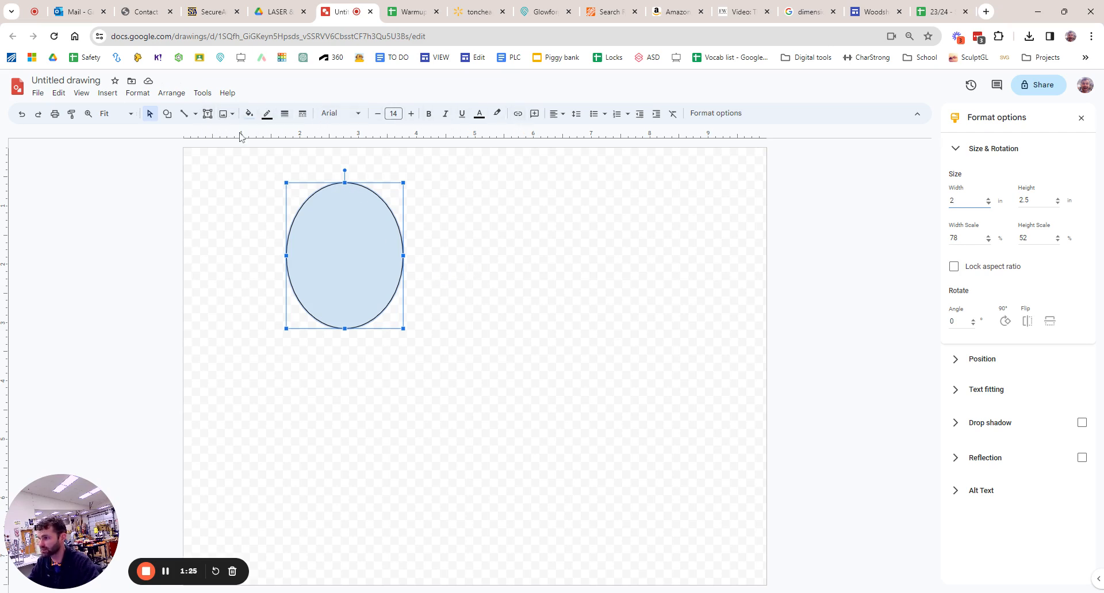
left_click(224, 191)
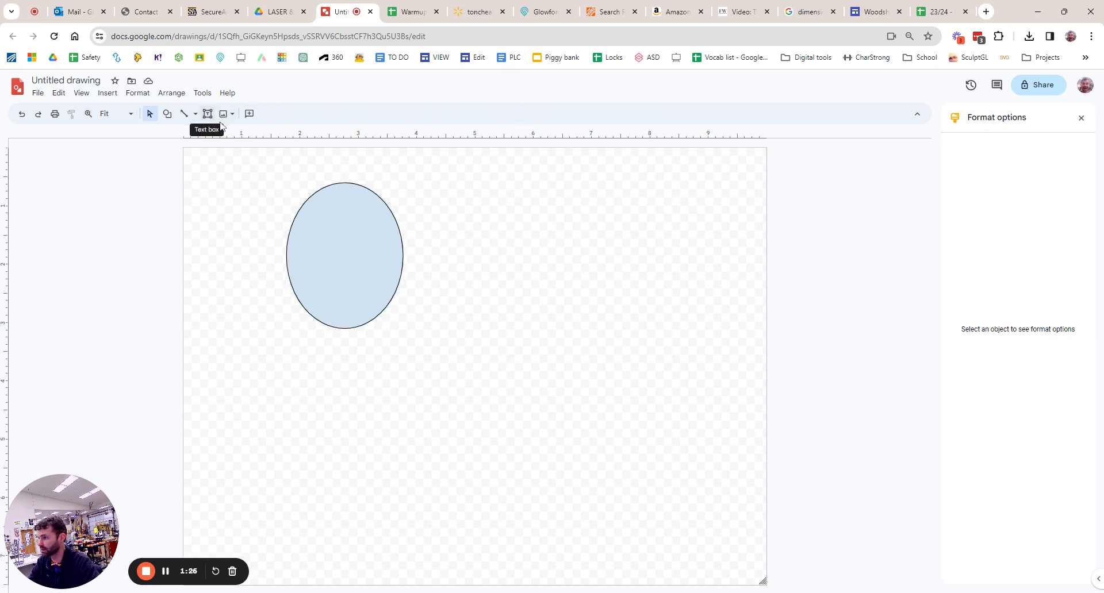
left_click(167, 113)
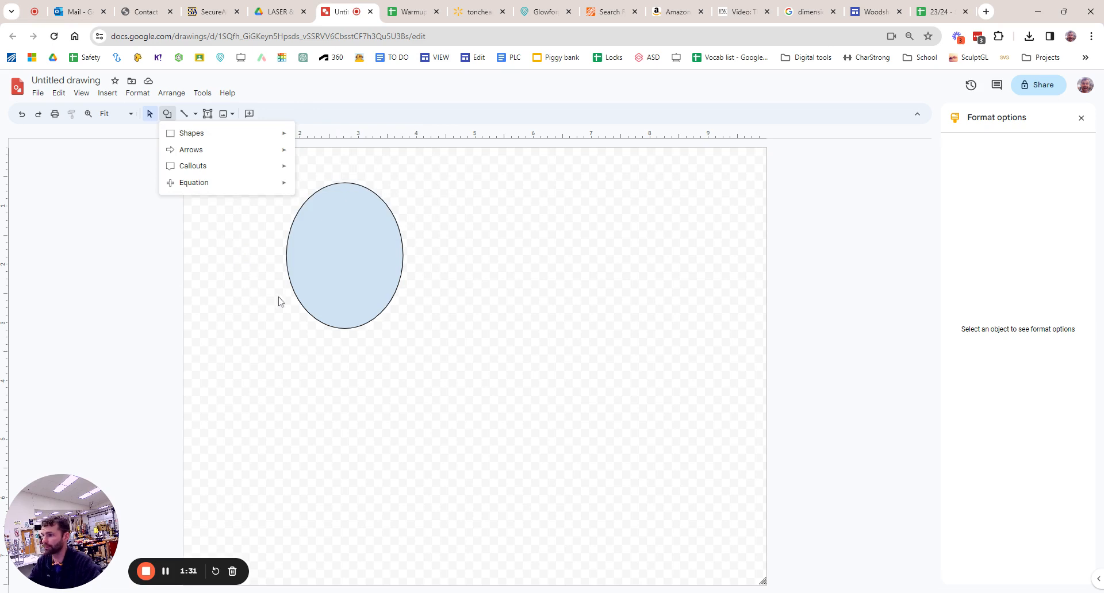
left_click(252, 249)
Make the oval's fill transparent so only its outline is drawn.
left_click(331, 256)
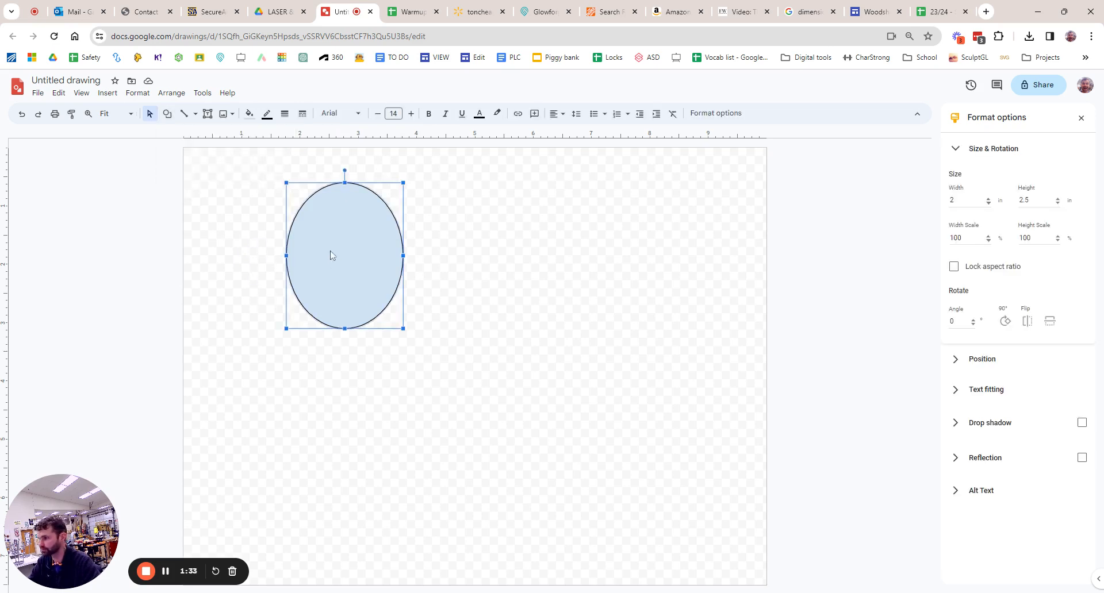
left_click(248, 118)
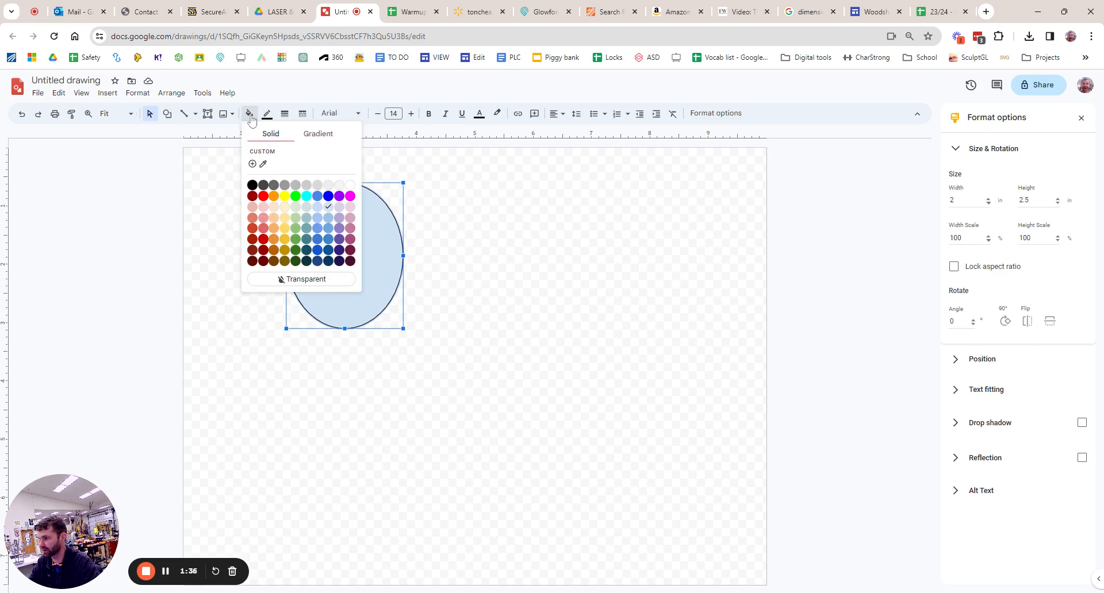
left_click(290, 278)
left_click(233, 244)
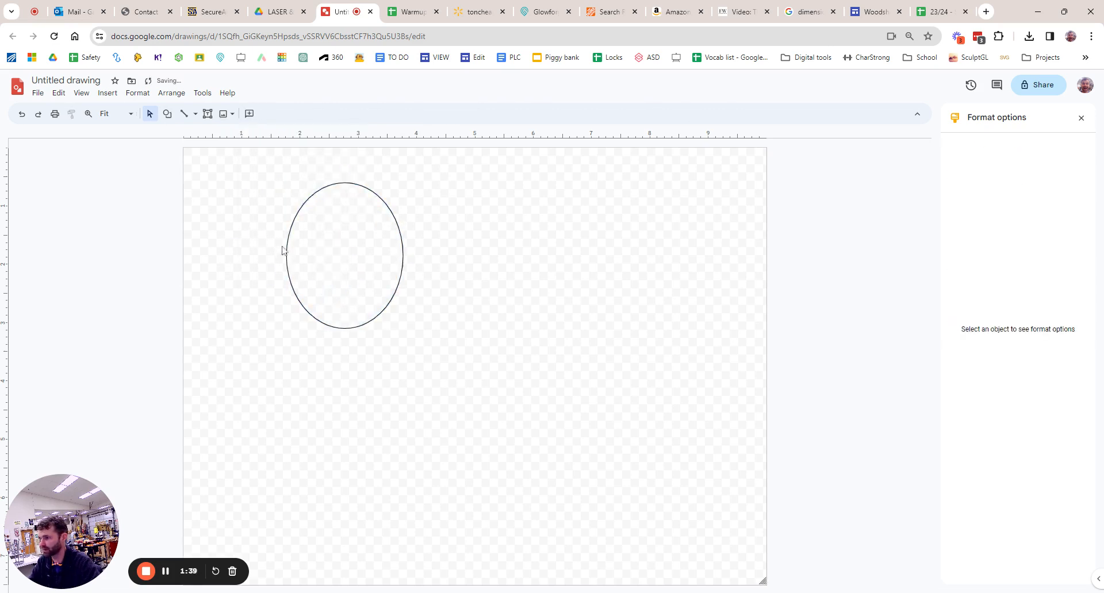
left_click(288, 243)
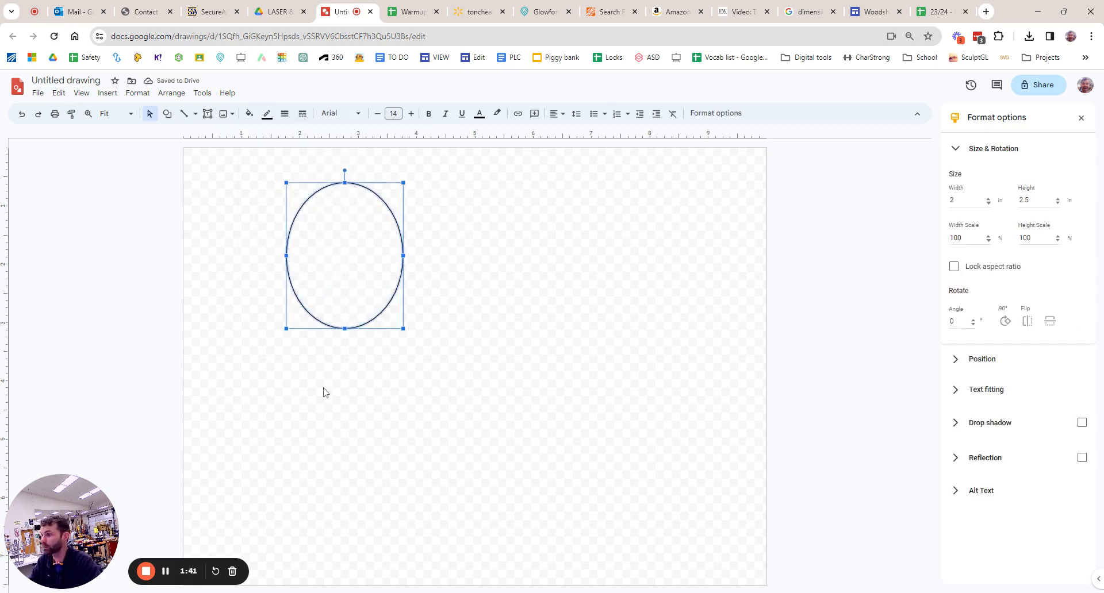
left_click(242, 257)
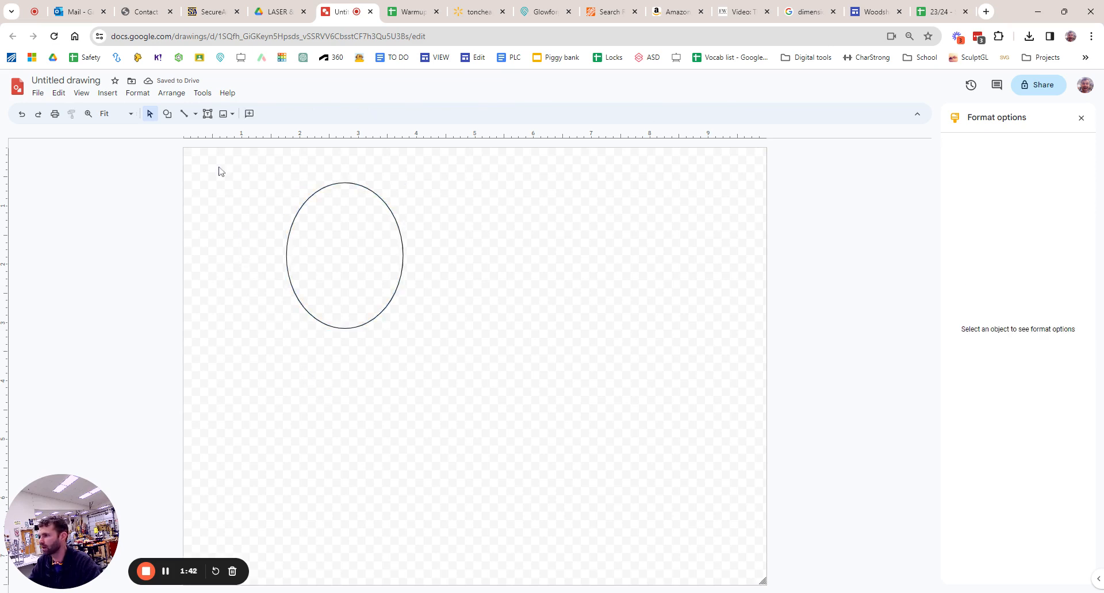
Draw a small circle about 0.19 by 0.2 in inside the oval, centred near its upper edge.
left_click(167, 114)
mouse_move(196, 138)
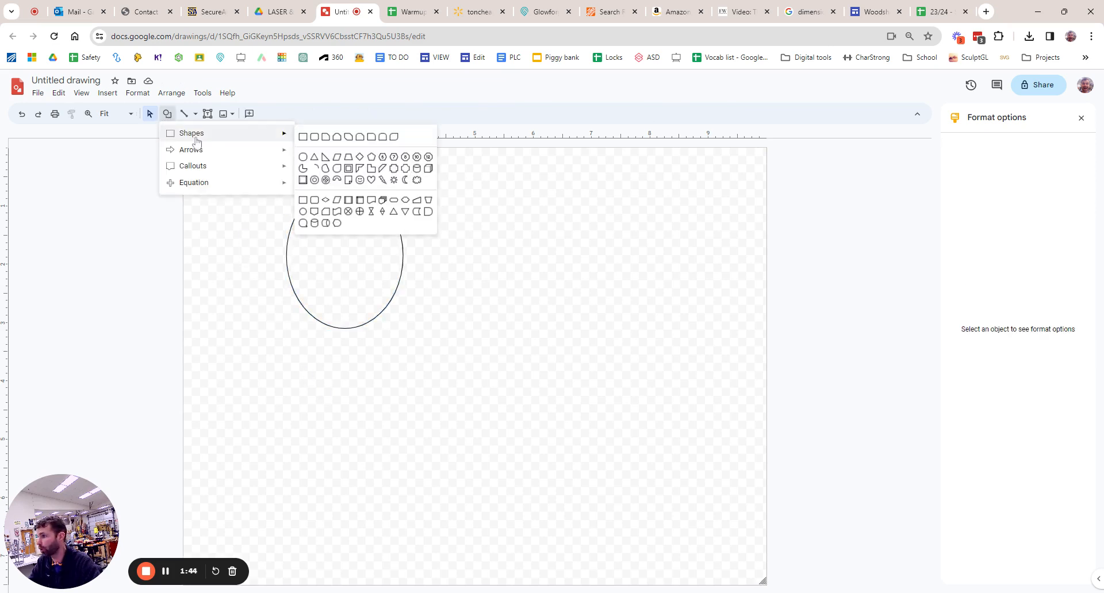
left_click(302, 157)
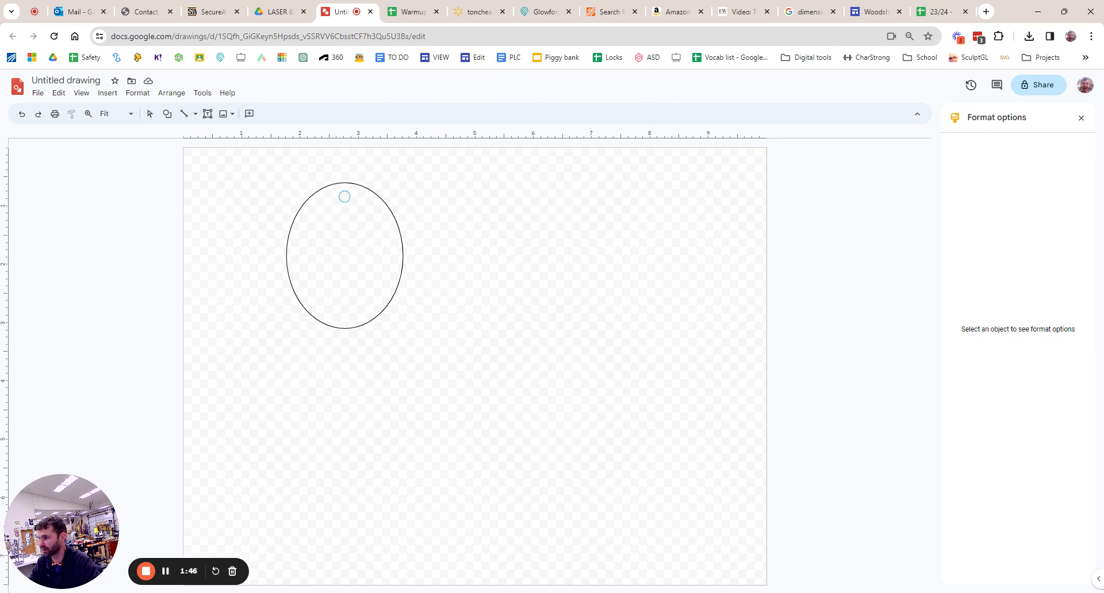
left_click_drag(339, 191, 350, 203)
left_click(442, 219)
Make the small hole circle's fill transparent.
left_click(346, 197)
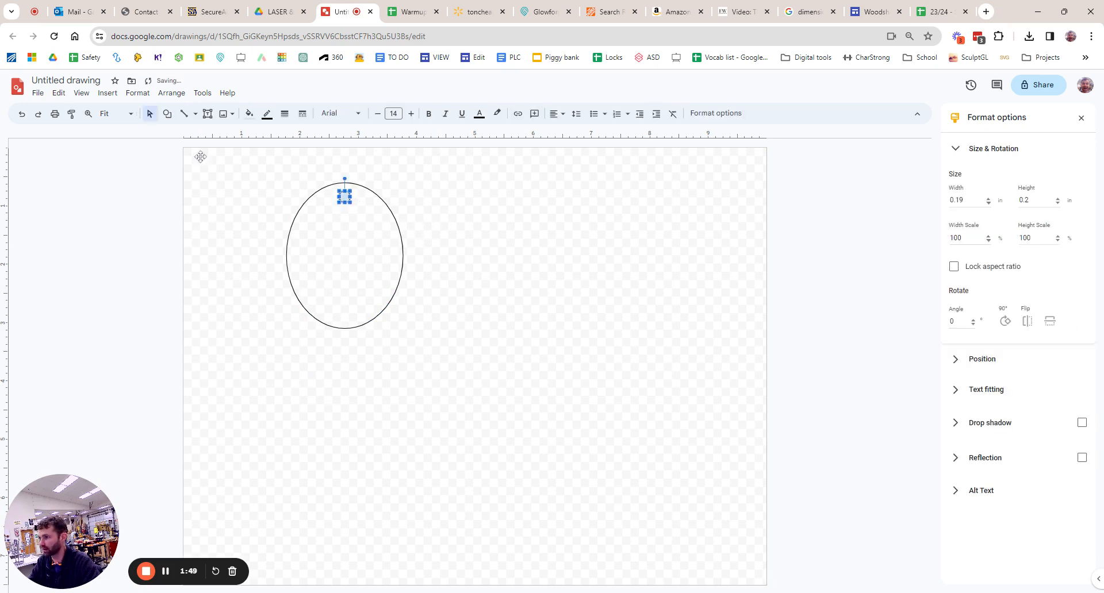
left_click(249, 114)
left_click(294, 279)
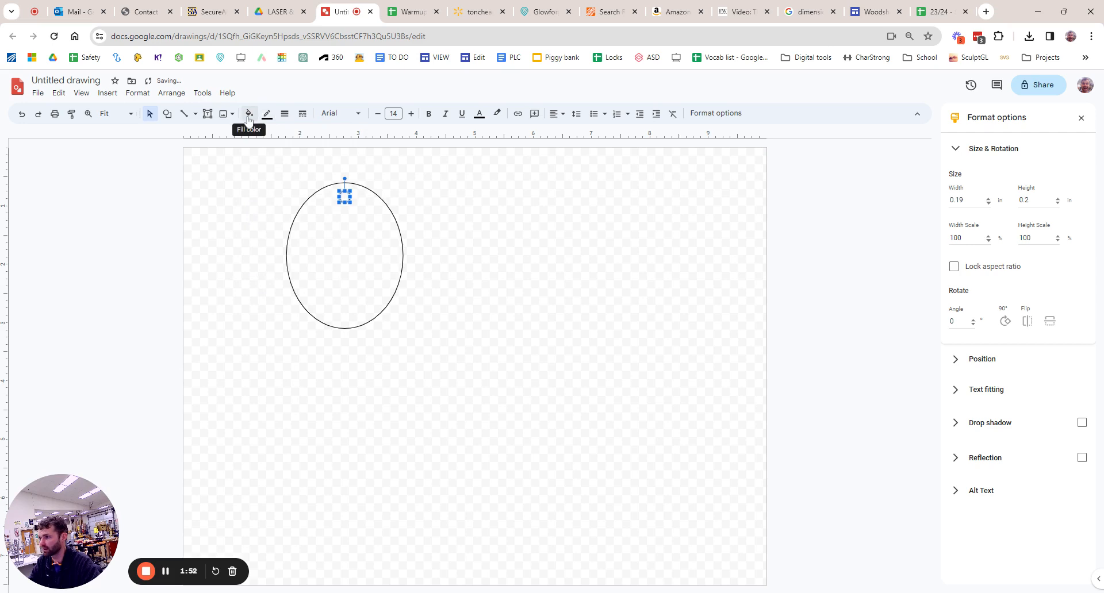
left_click(255, 219)
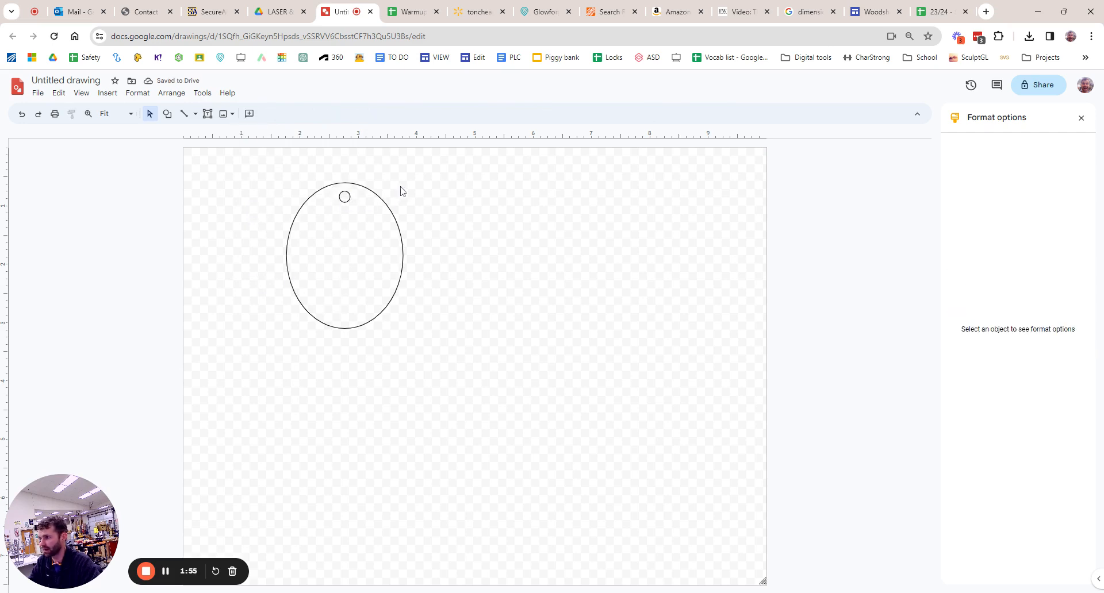
Change the outline colour of both the oval and the small circle to red.
left_click_drag(415, 182, 246, 369)
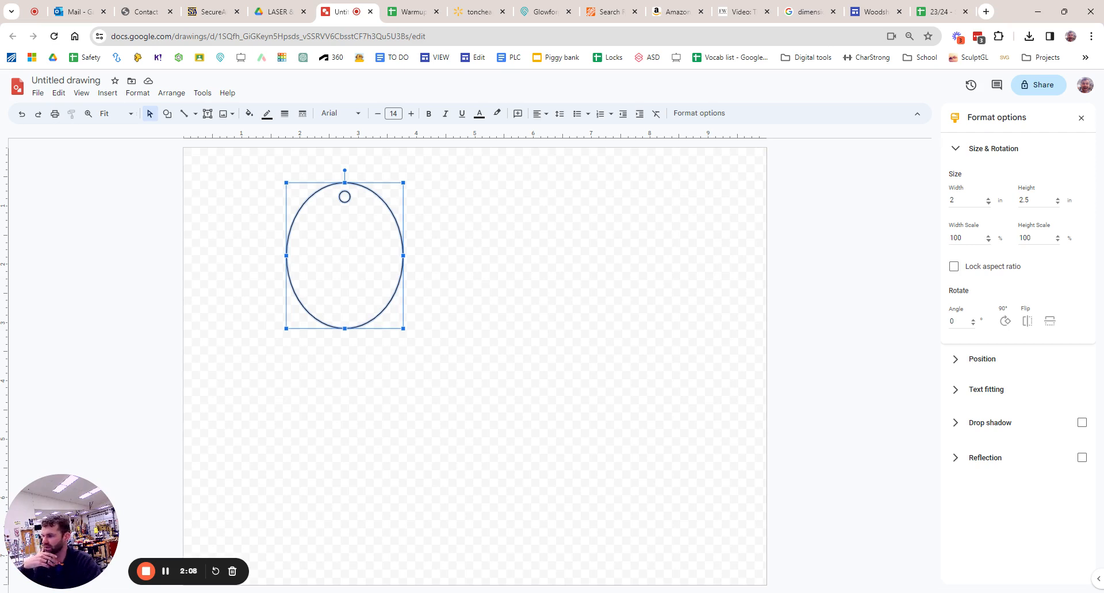
left_click(267, 113)
left_click(280, 178)
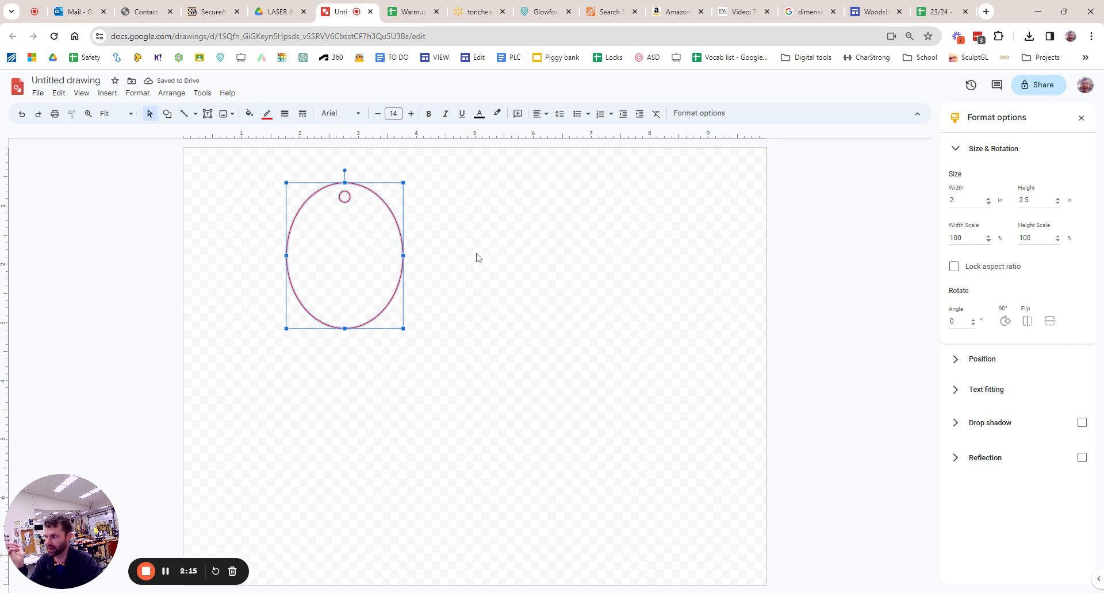
left_click(461, 245)
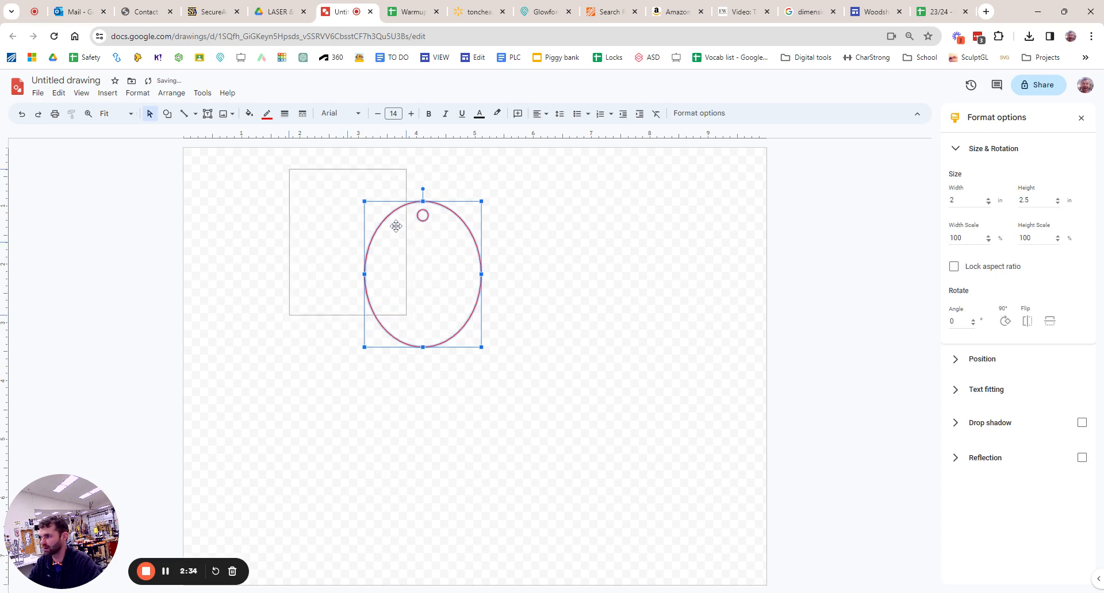
Move the oval and its hole together closer to the canvas's upper-left corner.
left_click_drag(394, 226, 363, 224)
left_click(493, 281)
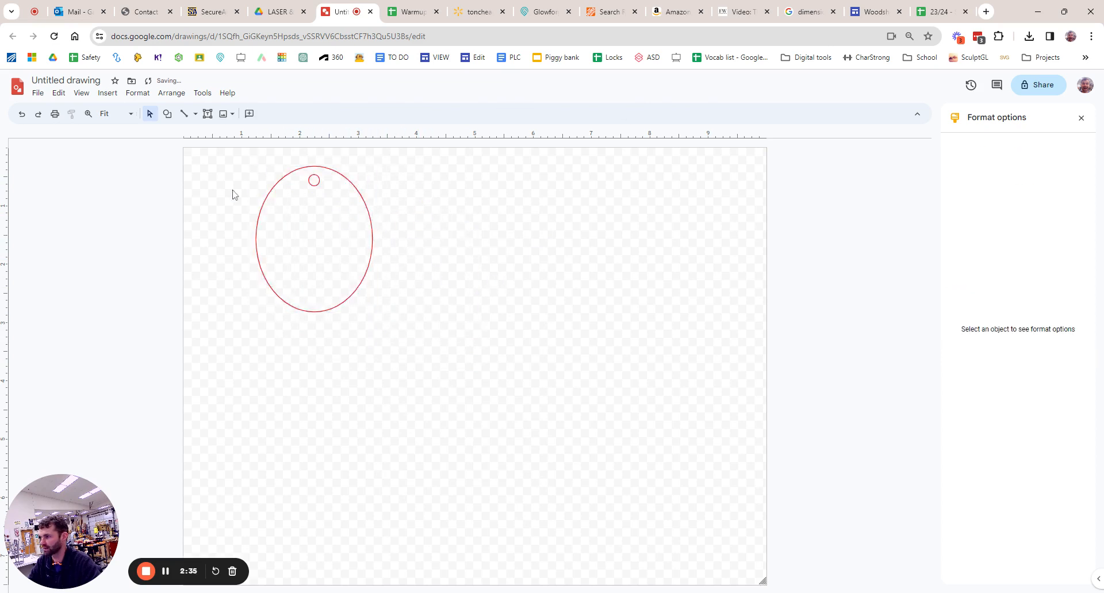
Draw a moon shape about 0.65 by 0.87 in inside the oval, below the hole.
scroll(263, 196, "up", 3)
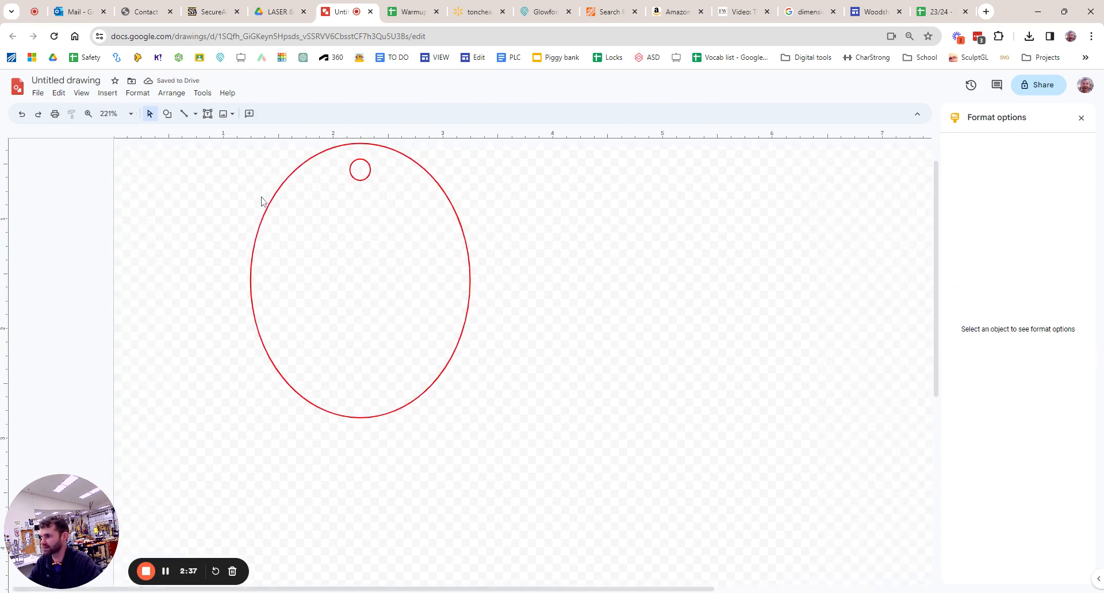
scroll(378, 350, "up", 1)
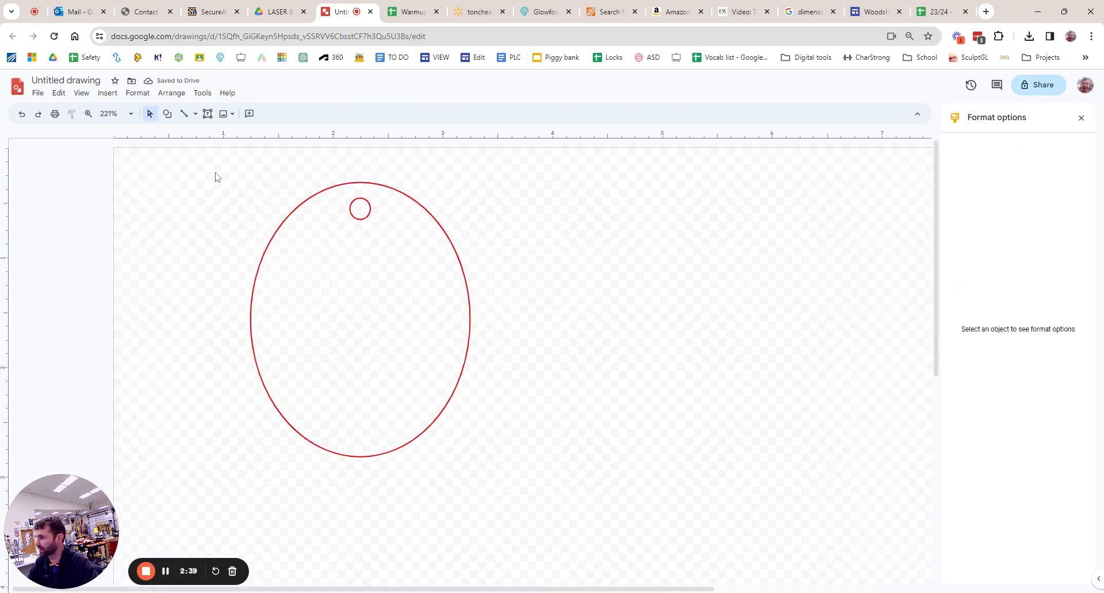
left_click(167, 113)
mouse_move(192, 133)
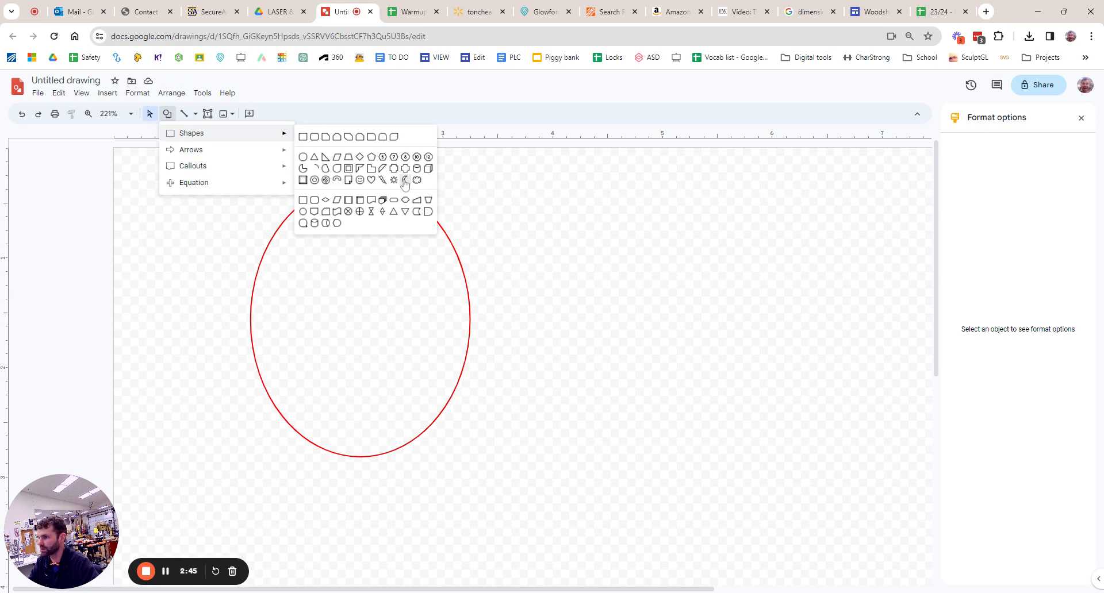
left_click(405, 181)
left_click_drag(317, 252, 389, 347)
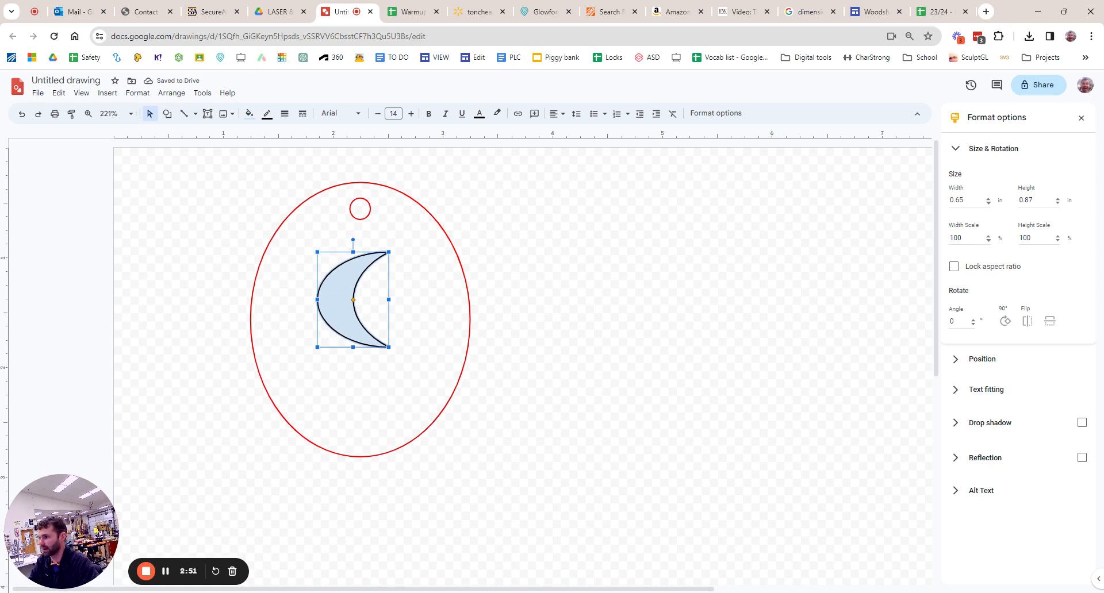
Rotate the moon 90° with its tips pointing down and place a smaller duplicate, about 0.65 by 0.66 in, overlapping above it.
left_click_drag(353, 239, 384, 318)
key("ctrl+d")
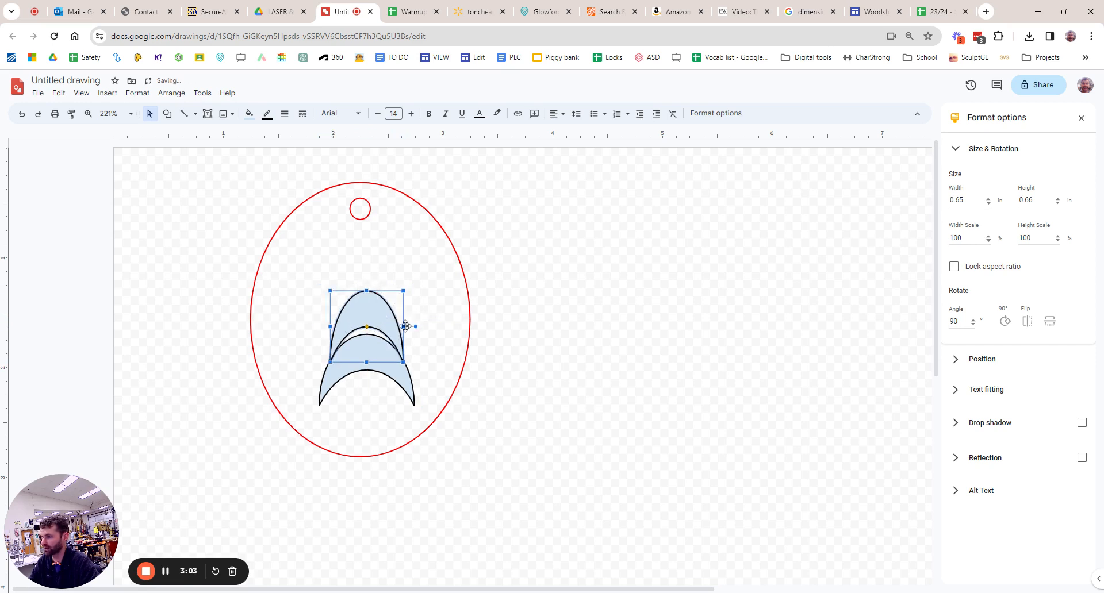
left_click(434, 333)
left_click(175, 216)
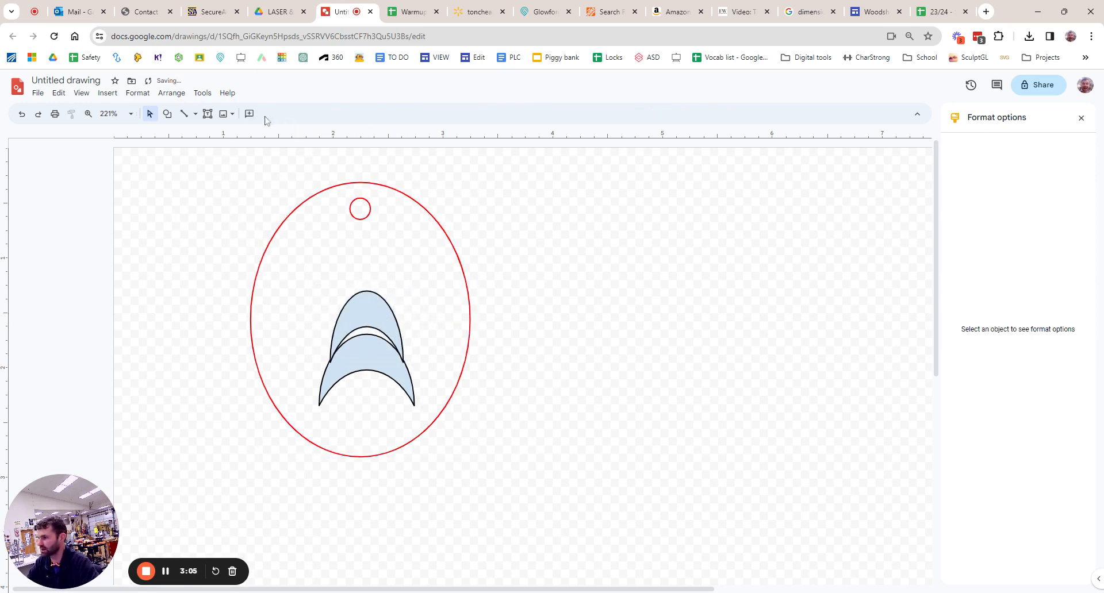
Draw a five-pointed star about 0.29 by 0.29 in between the hanging hole and the moons.
left_click(167, 113)
mouse_move(236, 137)
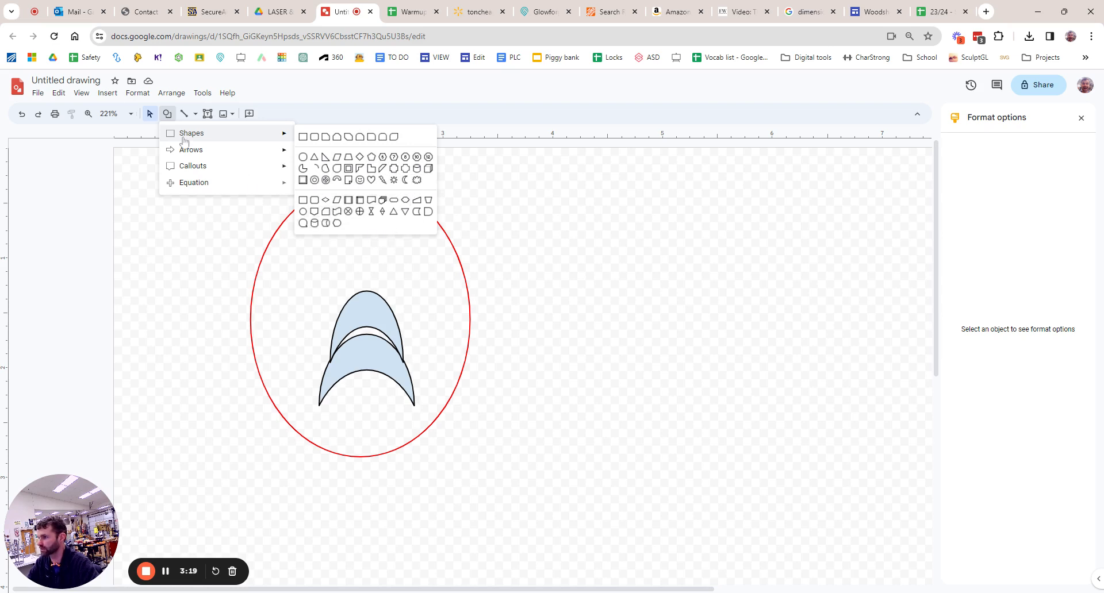
mouse_move(204, 172)
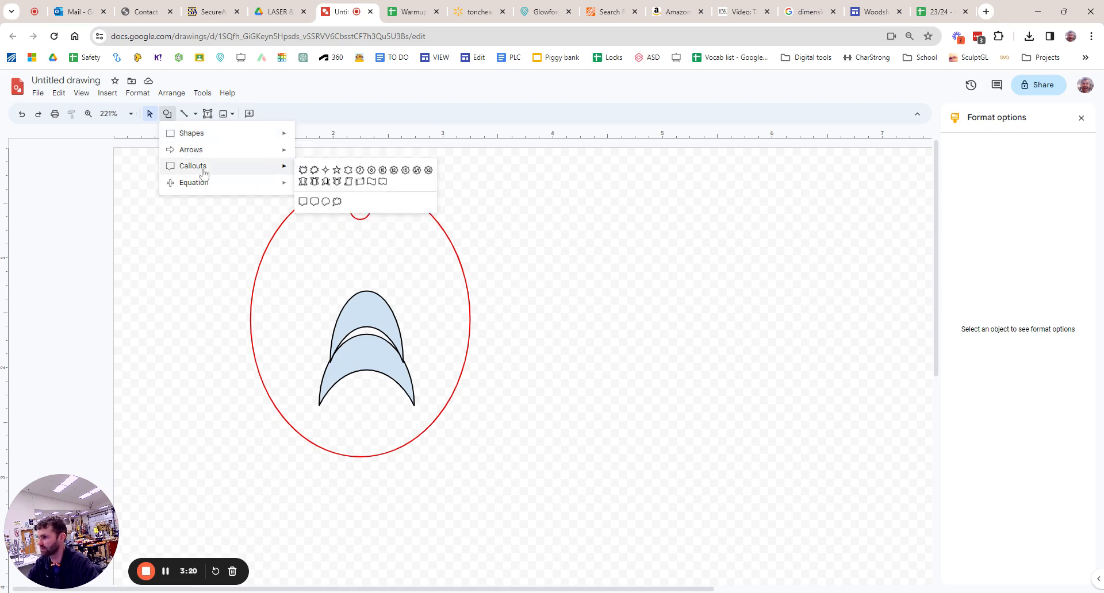
left_click(337, 171)
left_click_drag(354, 234, 387, 266)
Duplicate the upper moon, place the copy directly below the star and narrow it to about 0.44 in wide.
left_click(366, 321)
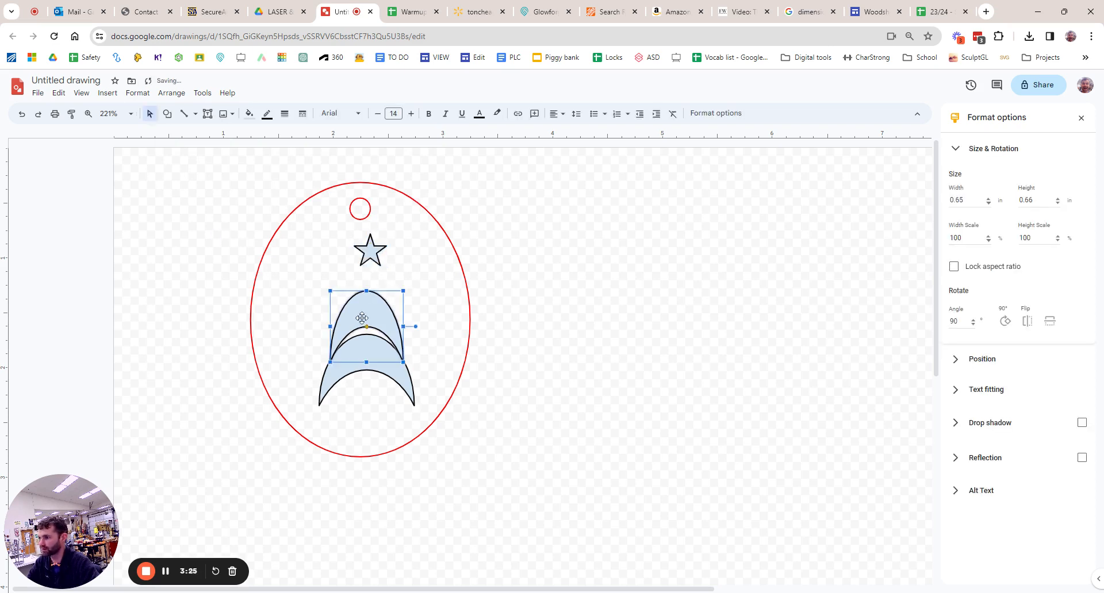
key("ctrl+d")
left_click_drag(374, 326, 374, 285)
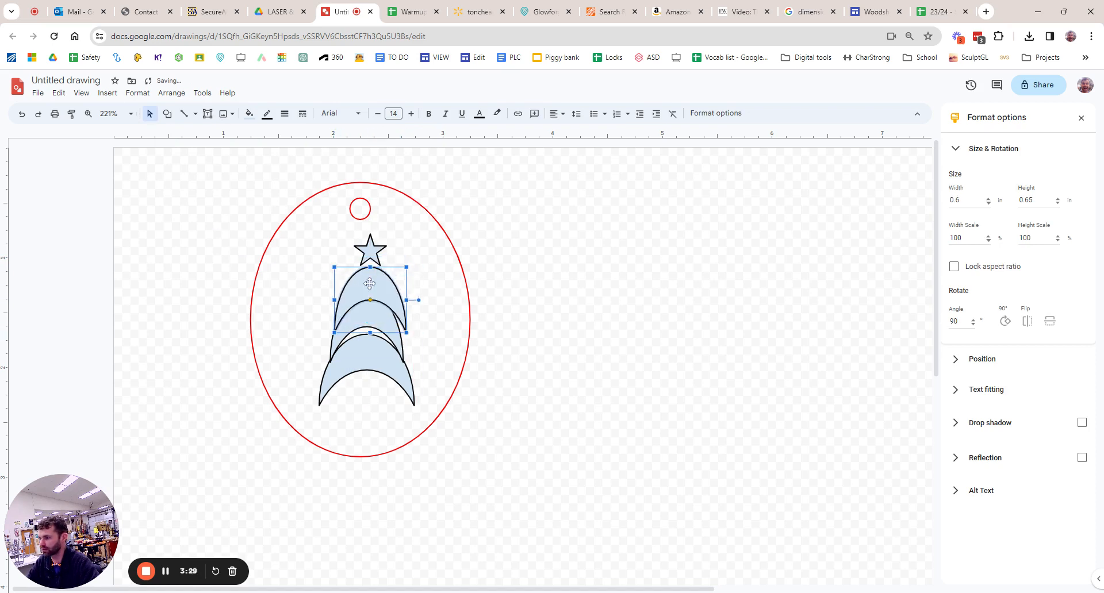
key("ctrl+z")
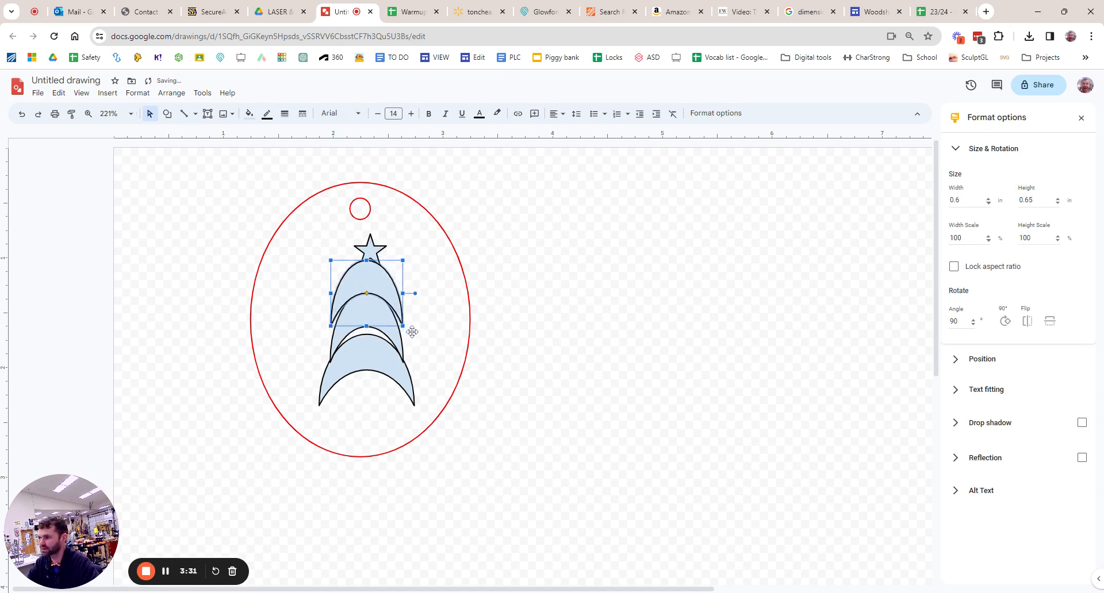
left_click(401, 321)
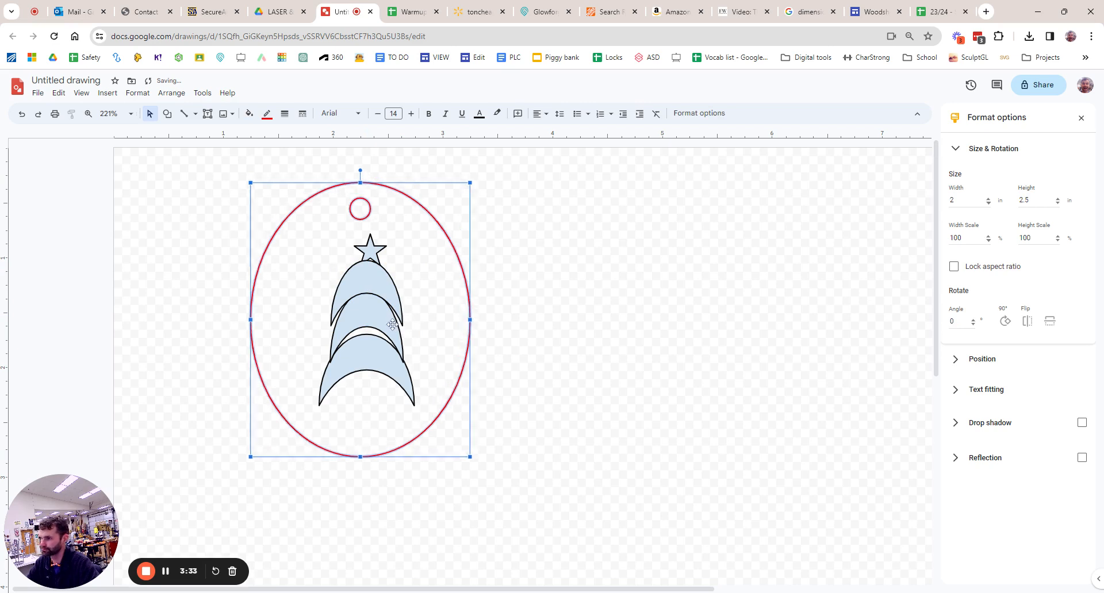
left_click(385, 294)
left_click_drag(407, 293, 396, 296)
left_click(464, 352)
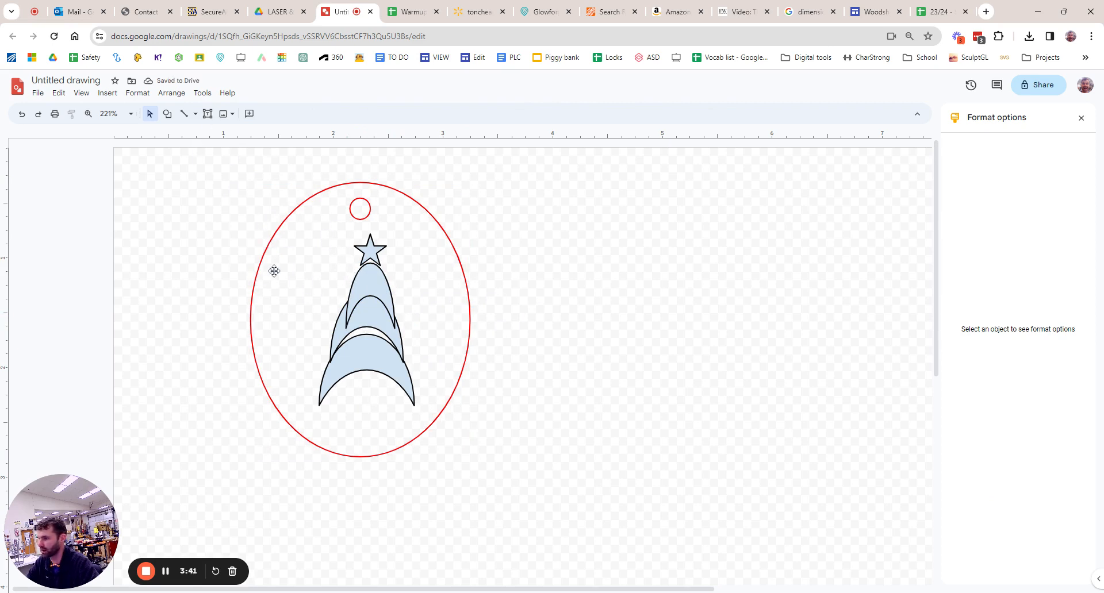
Make the fill of the star and all three moons transparent, leaving only their black outlines.
left_click(374, 251)
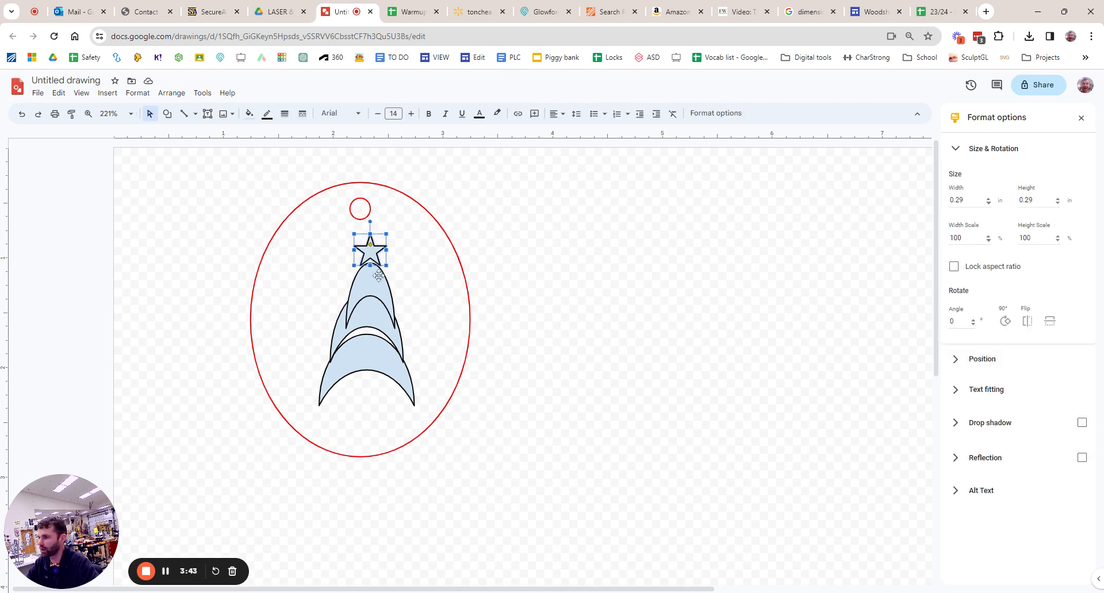
left_click(374, 283, "shift")
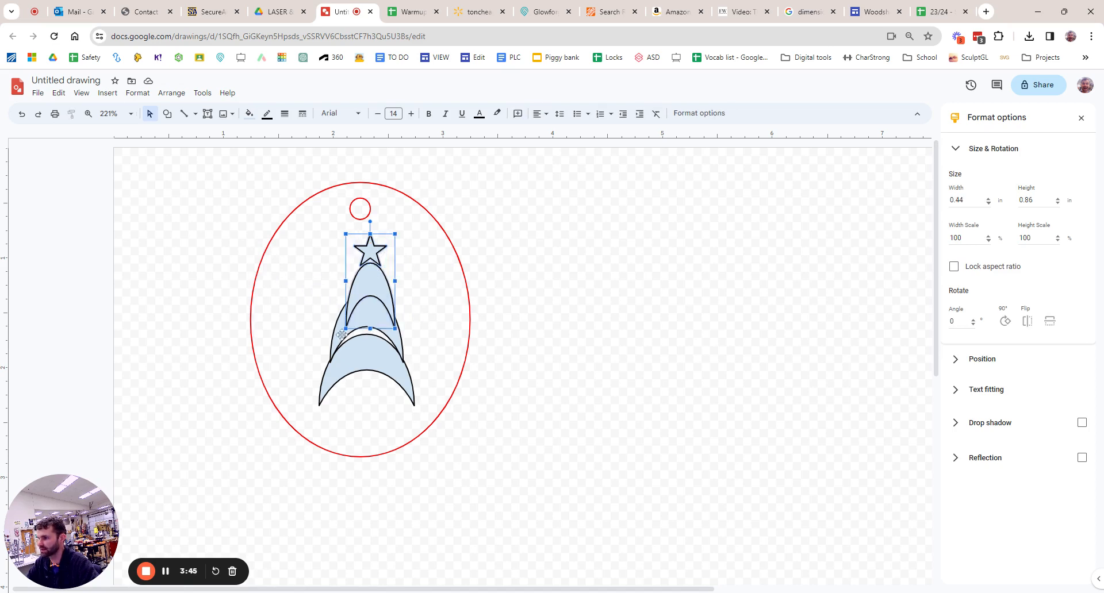
left_click(343, 361, "shift")
left_click(340, 376, "shift")
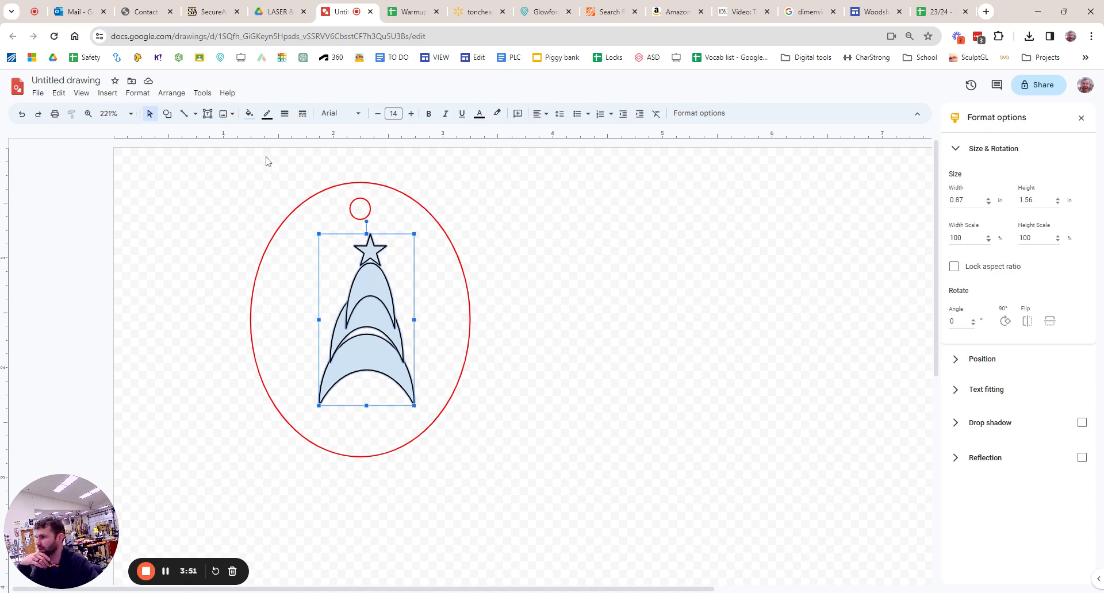
left_click(249, 113)
left_click(276, 279)
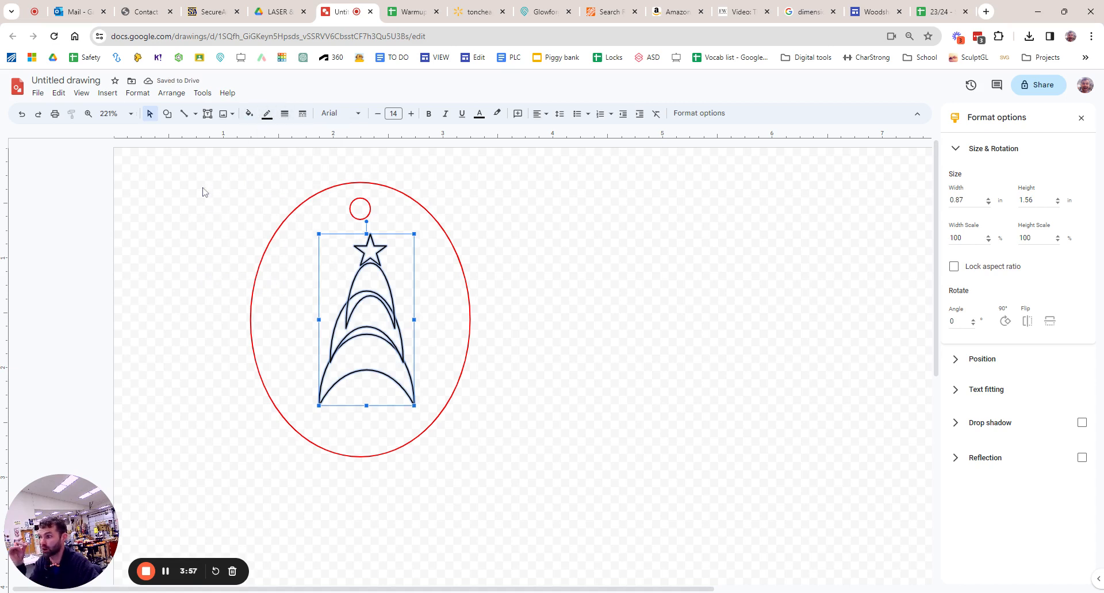
left_click(182, 270)
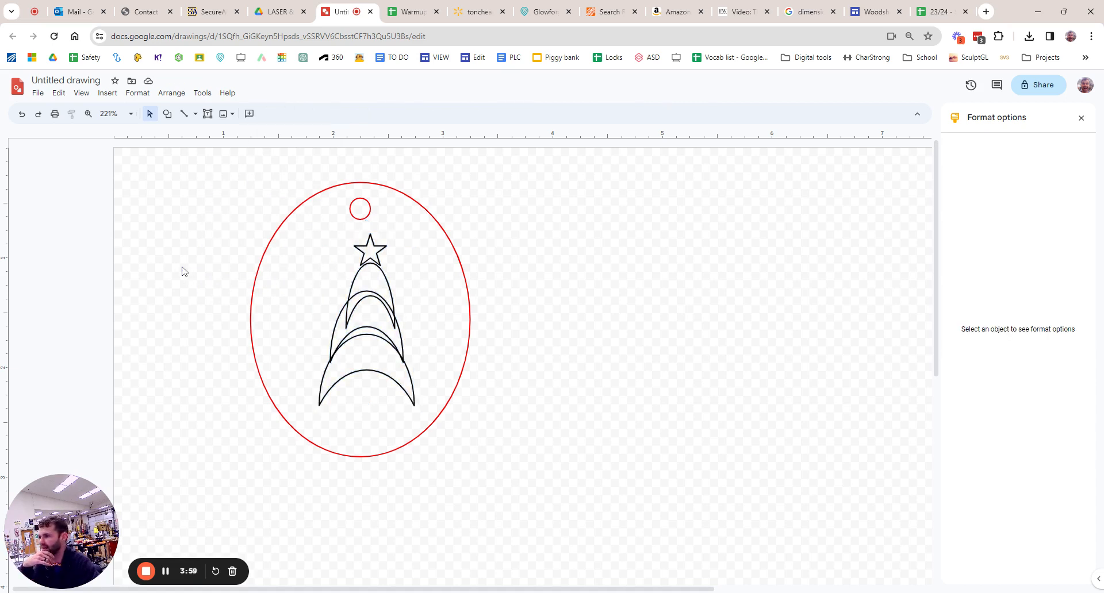
Add a text box about 0.72 by 0.29 in below the tree with the person's surname followed by "is the best".
left_click(208, 113)
left_click_drag(327, 402, 407, 436)
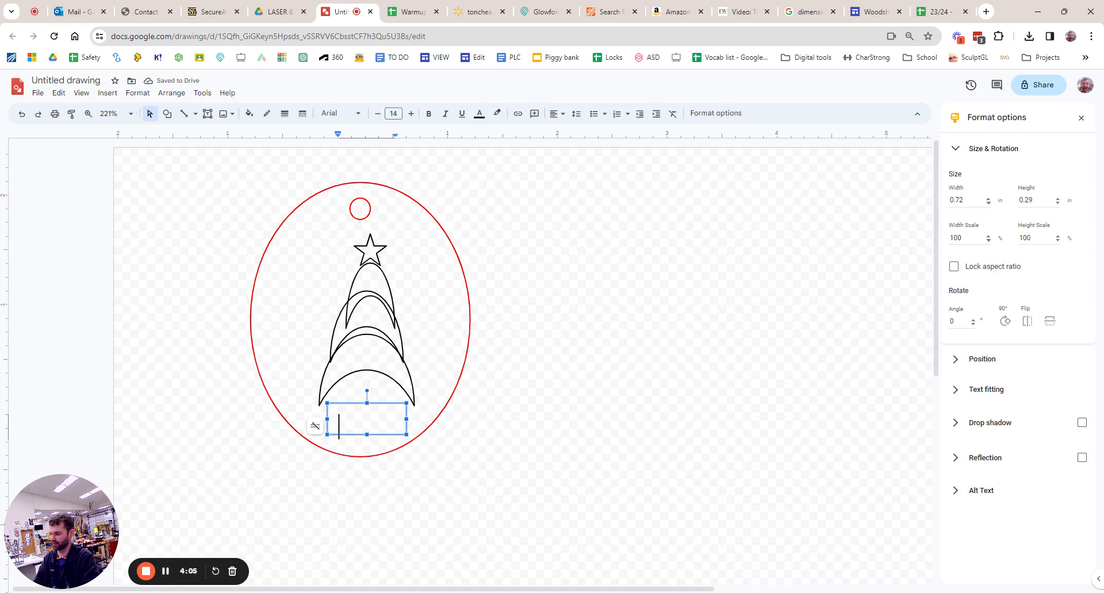
type("Gasser")
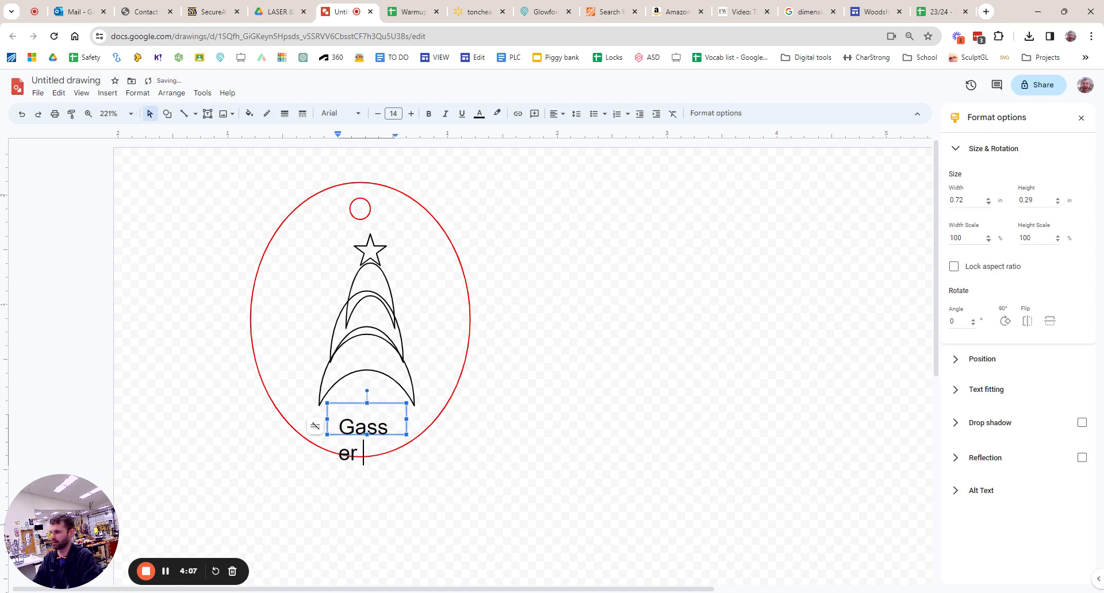
type(" is the best")
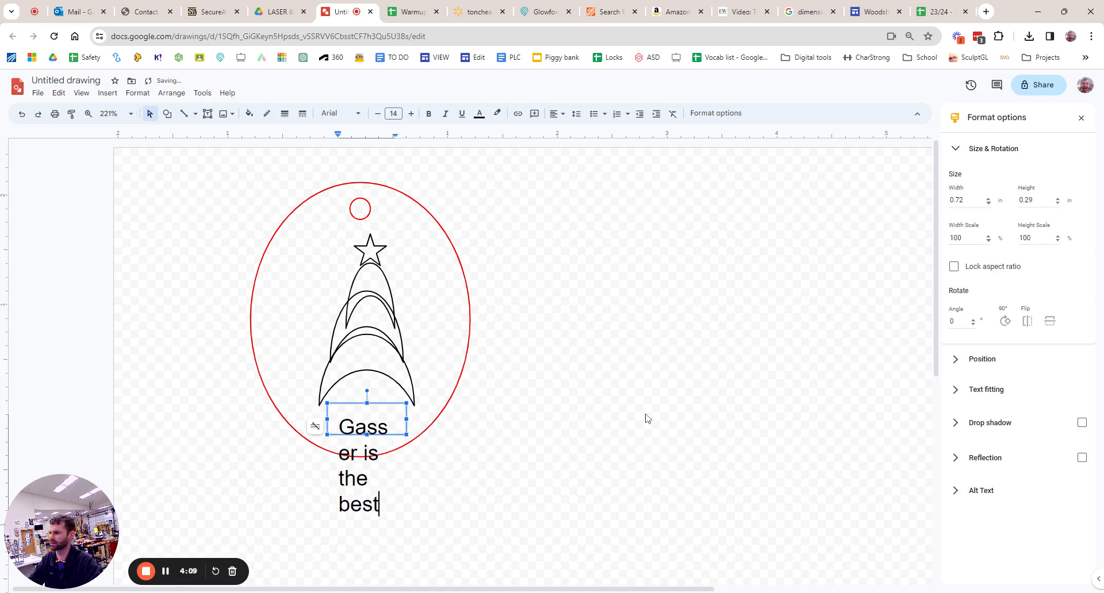
Enlarge the text box to about 1.18 by 0.69 in and place its two-line text just below the tree.
left_click_drag(327, 403, 276, 358)
left_click_drag(369, 359, 392, 363)
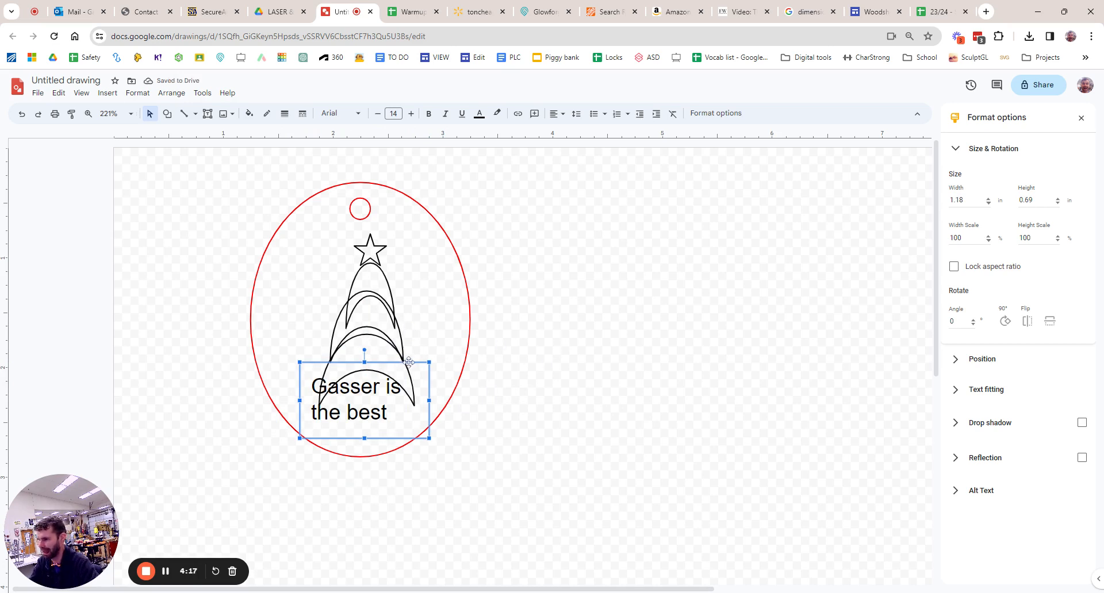
left_click_drag(409, 362, 418, 389)
left_click(574, 430)
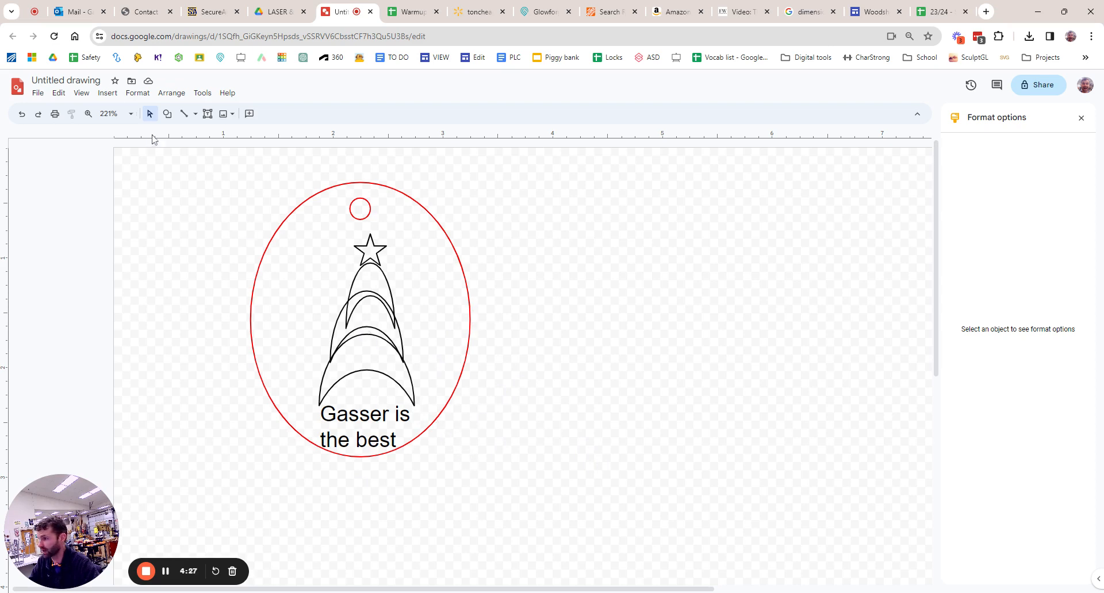
Draw three short straight lines inside the oval, to the left of the tree's top.
left_click(193, 117)
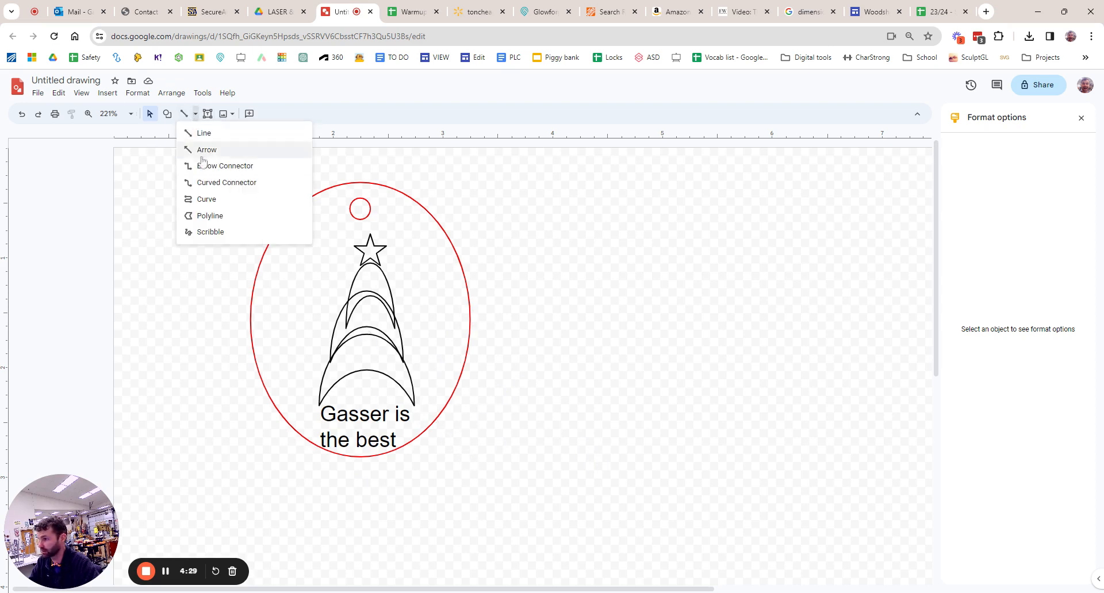
left_click(182, 115)
left_click(182, 116)
left_click_drag(514, 389, 601, 309)
left_click(184, 115)
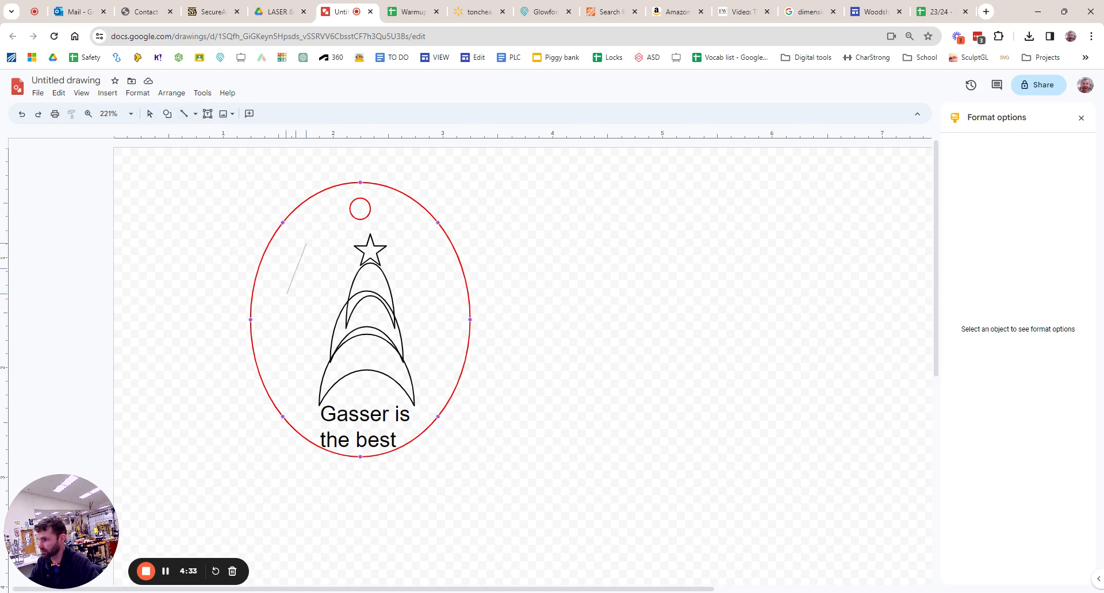
mouse_move(287, 294)
left_mouse_down()
mouse_move(298, 318)
mouse_move(321, 266)
left_mouse_up()
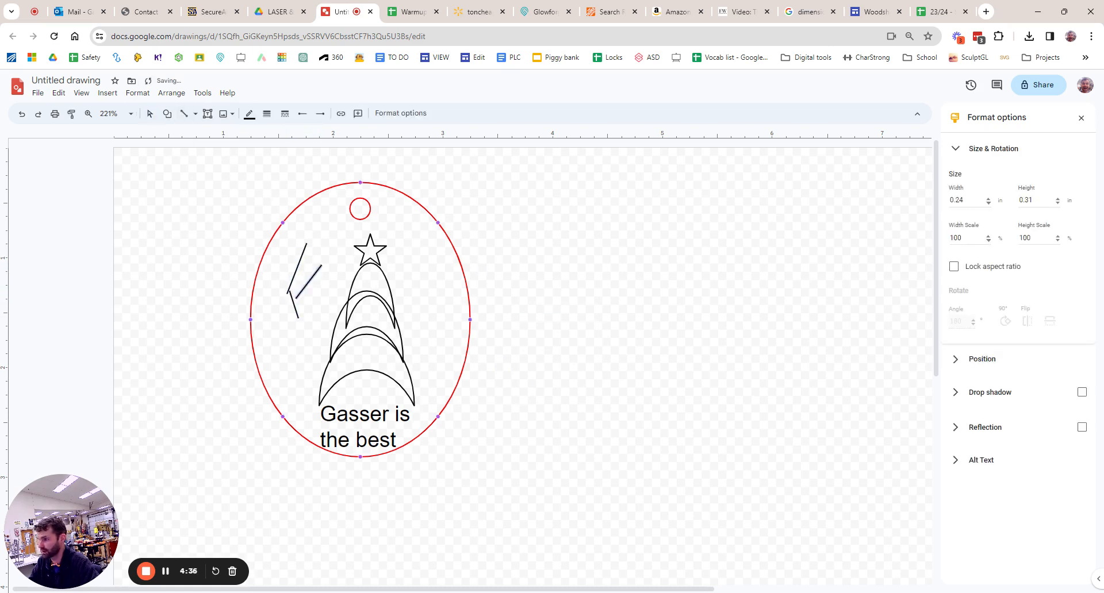
Draw a jagged, self-crossing polyline about 0.51 by 0.5 in inside the oval, left of the tree below the short lines.
left_click(195, 114)
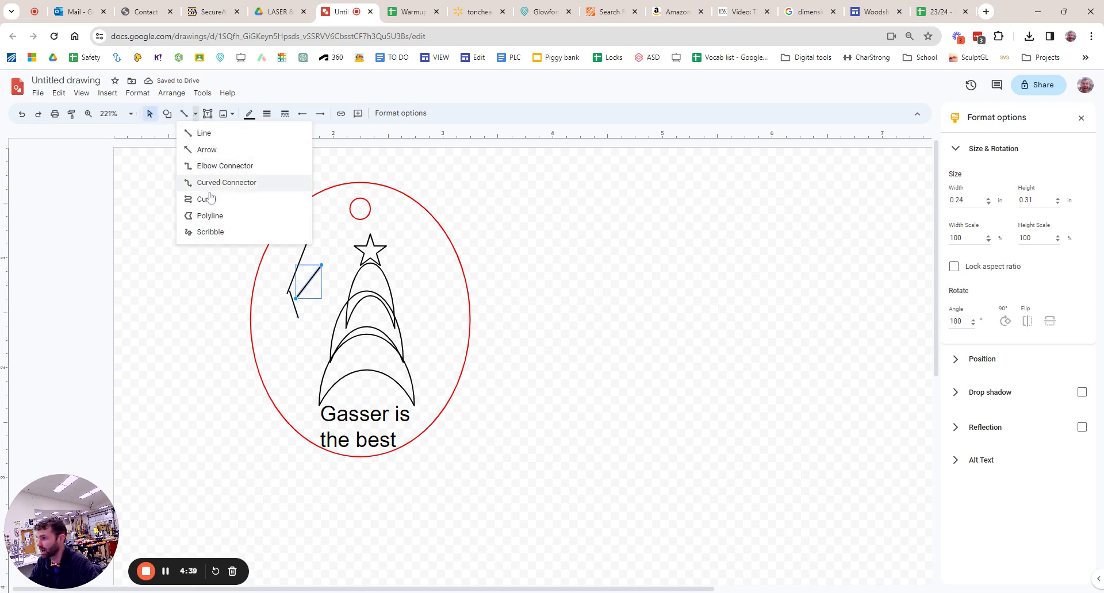
left_click(208, 216)
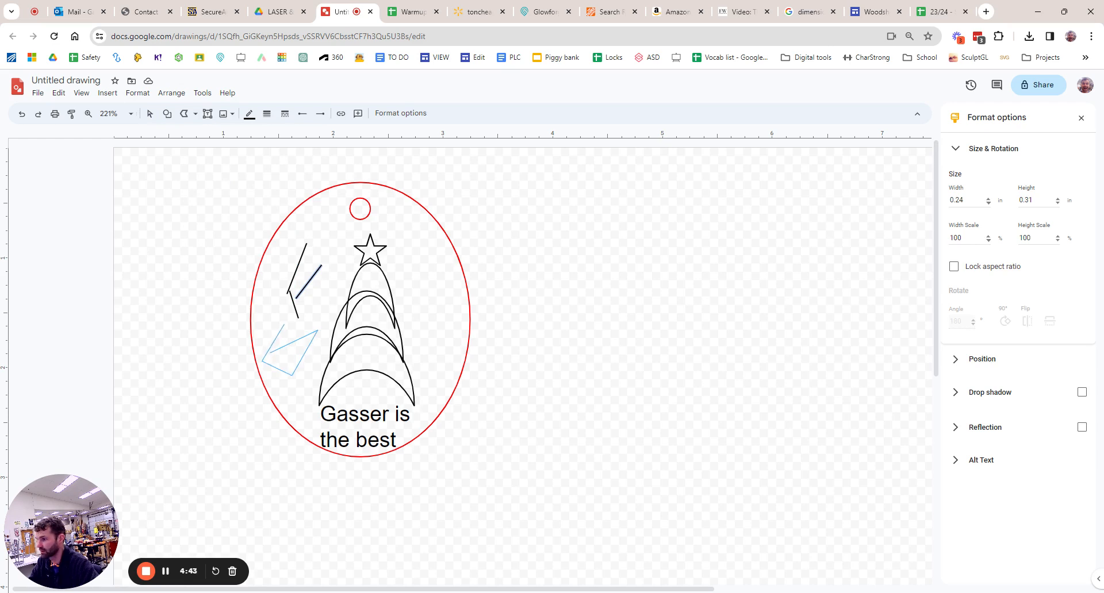
left_click(284, 325)
left_click(308, 372)
double_click(279, 357)
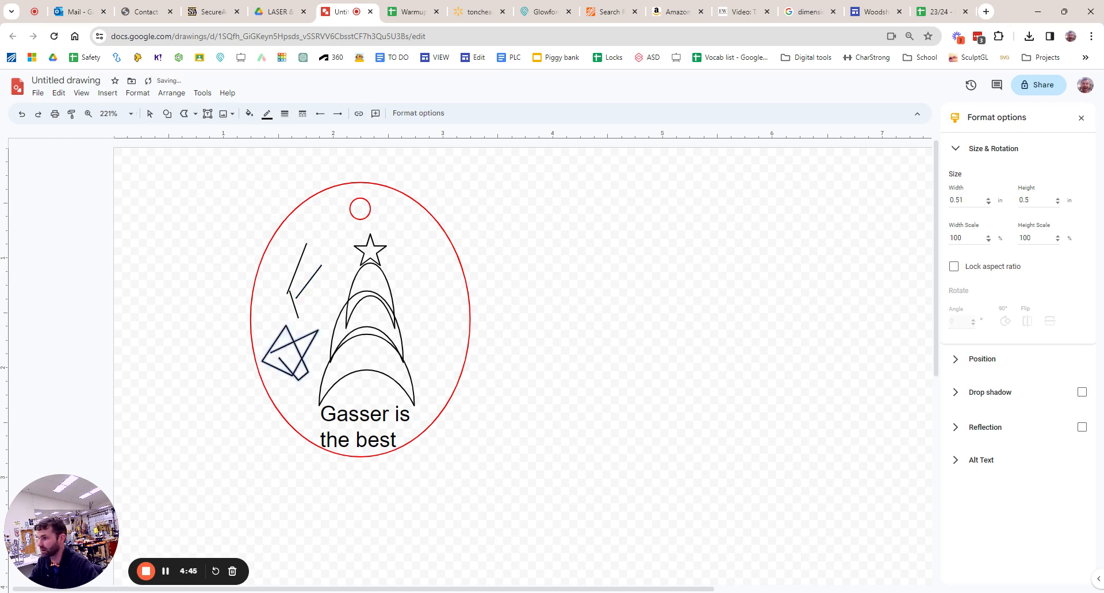
Draw a looping freehand scribble about 0.43 by 1 in inside the oval, right of the tree, undoing an oversized first attempt.
left_click(196, 113)
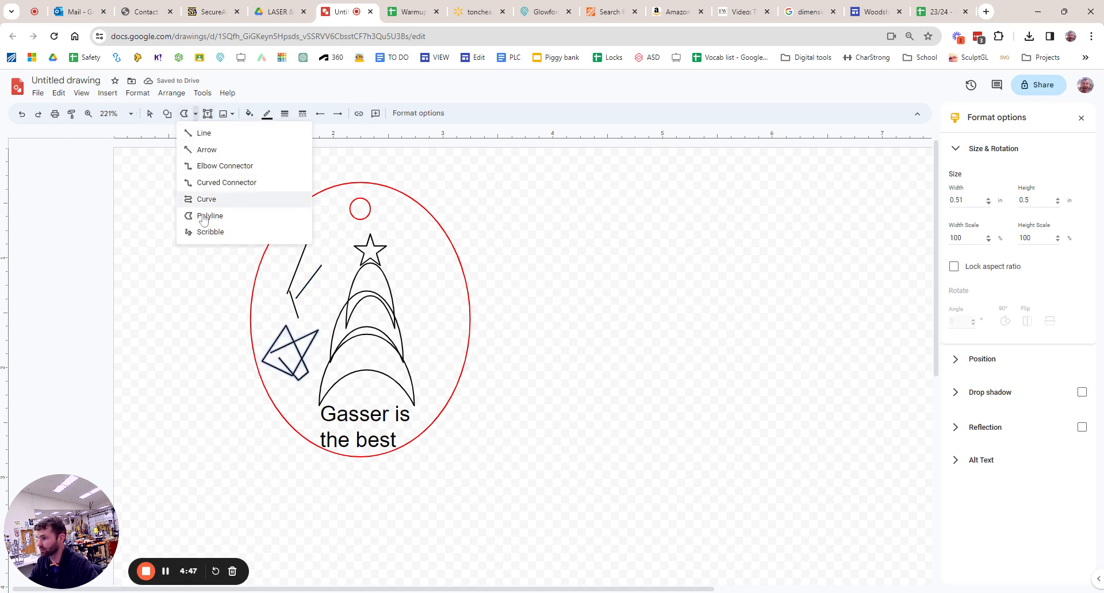
left_click(210, 231)
left_click_drag(420, 265, 429, 287)
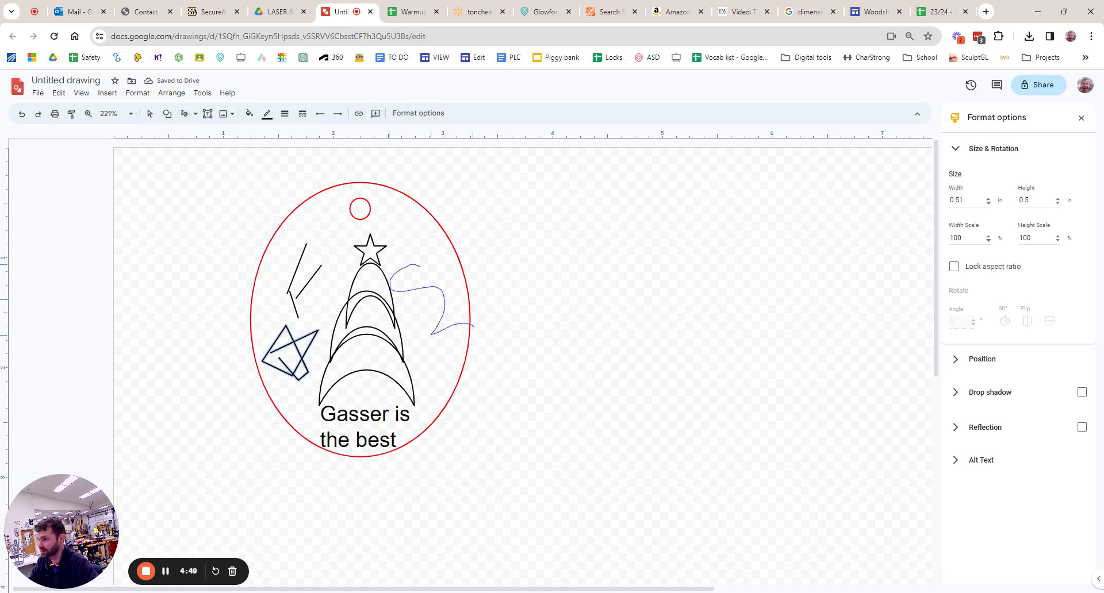
mouse_move(473, 325)
left_mouse_down()
mouse_move(485, 278)
mouse_move(467, 213)
left_mouse_up()
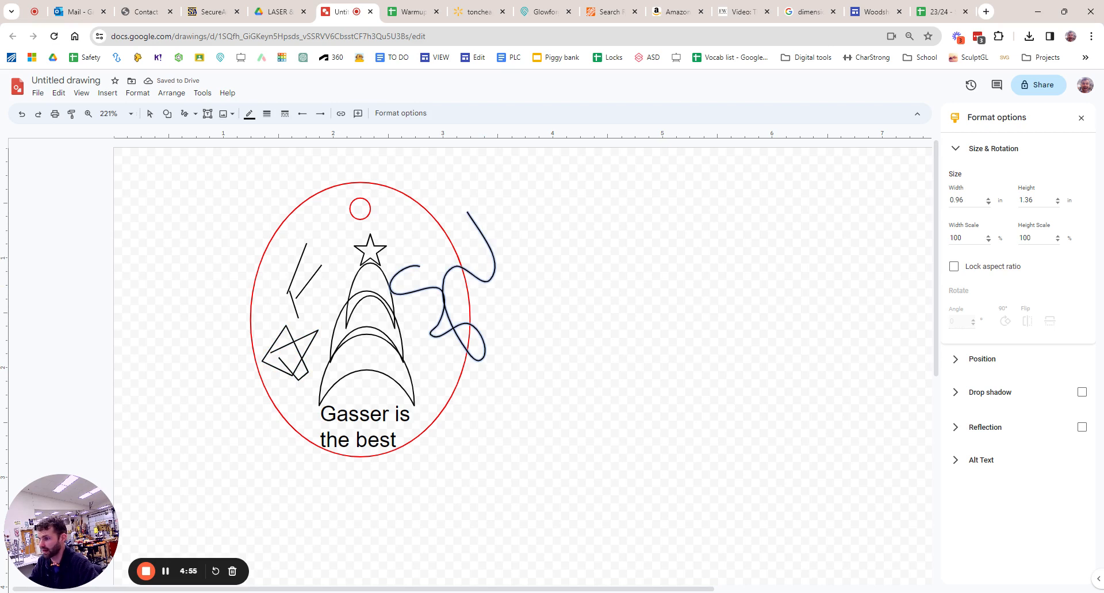
key("ctrl+z")
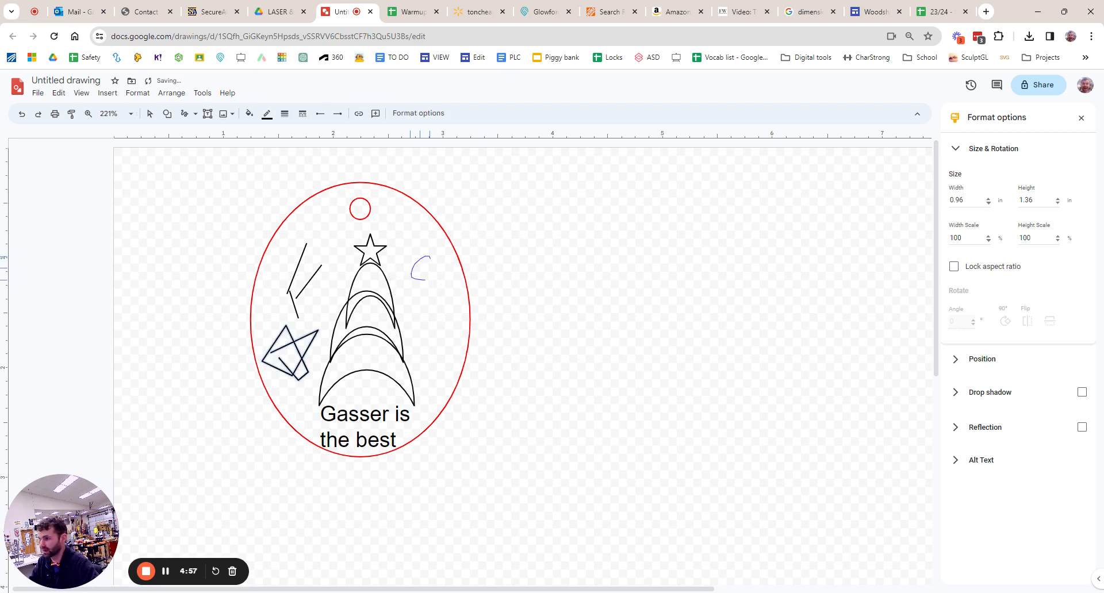
mouse_move(425, 280)
left_mouse_down()
mouse_move(439, 275)
mouse_move(454, 299)
left_mouse_up()
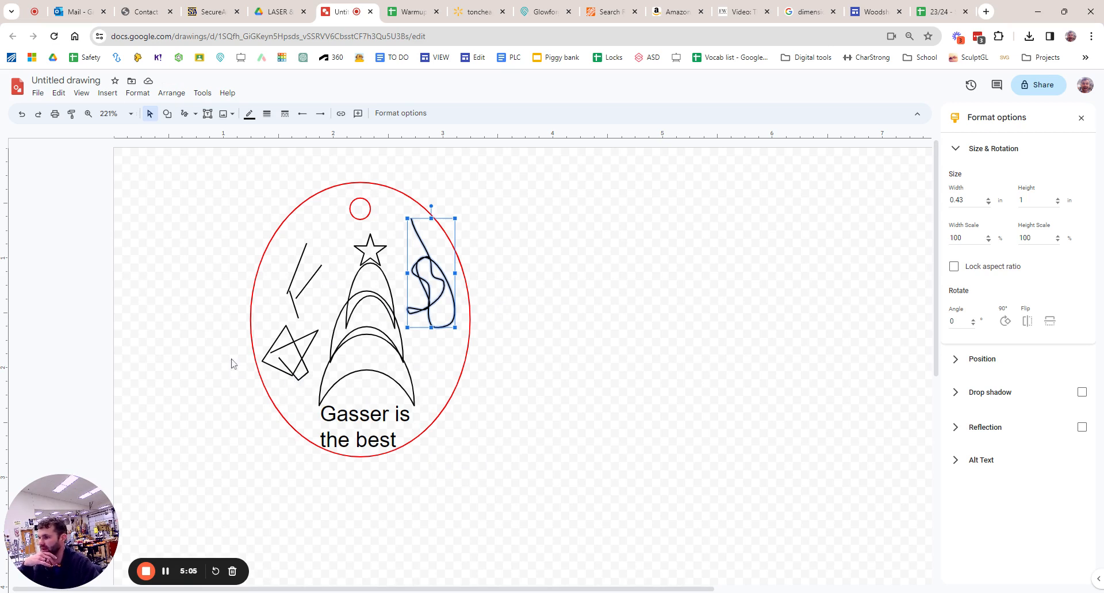
left_click(221, 339)
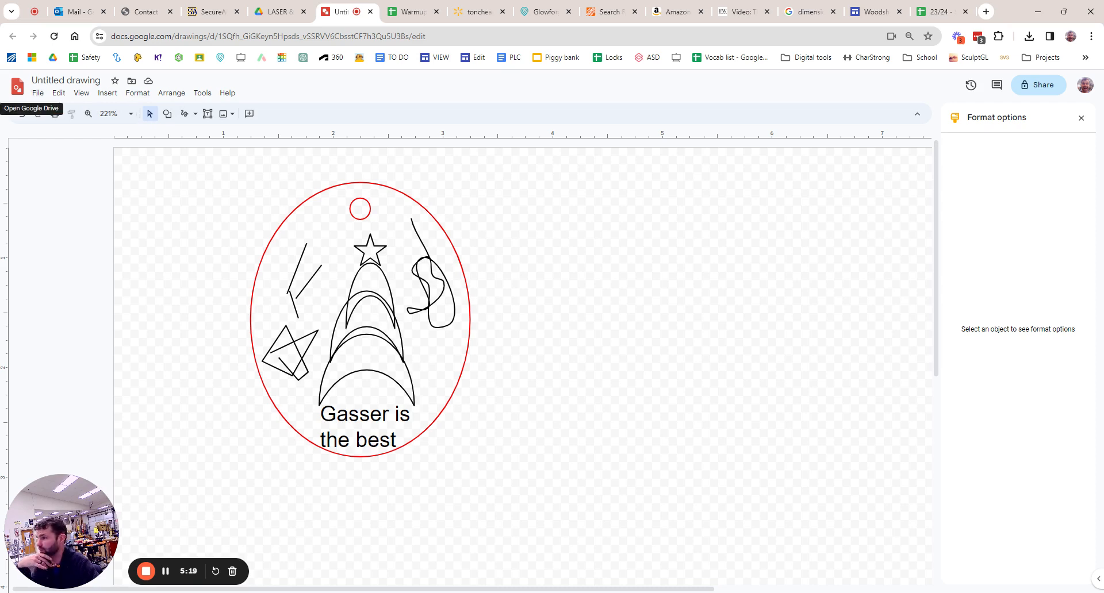
Download the drawing in Scalable Vector Graphics (.svg) format.
left_click(37, 93)
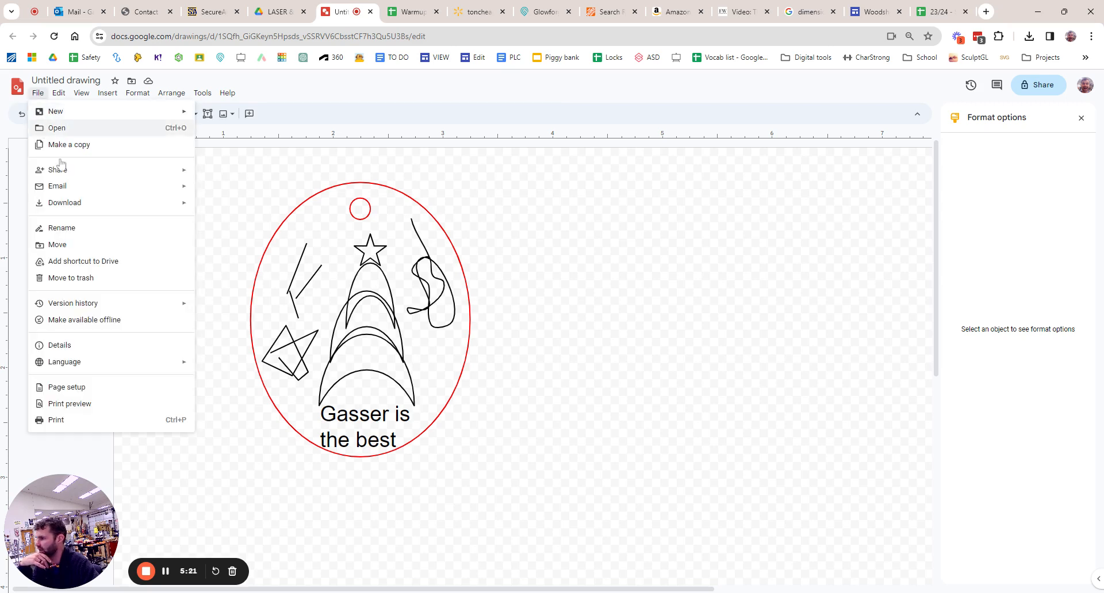
mouse_move(127, 205)
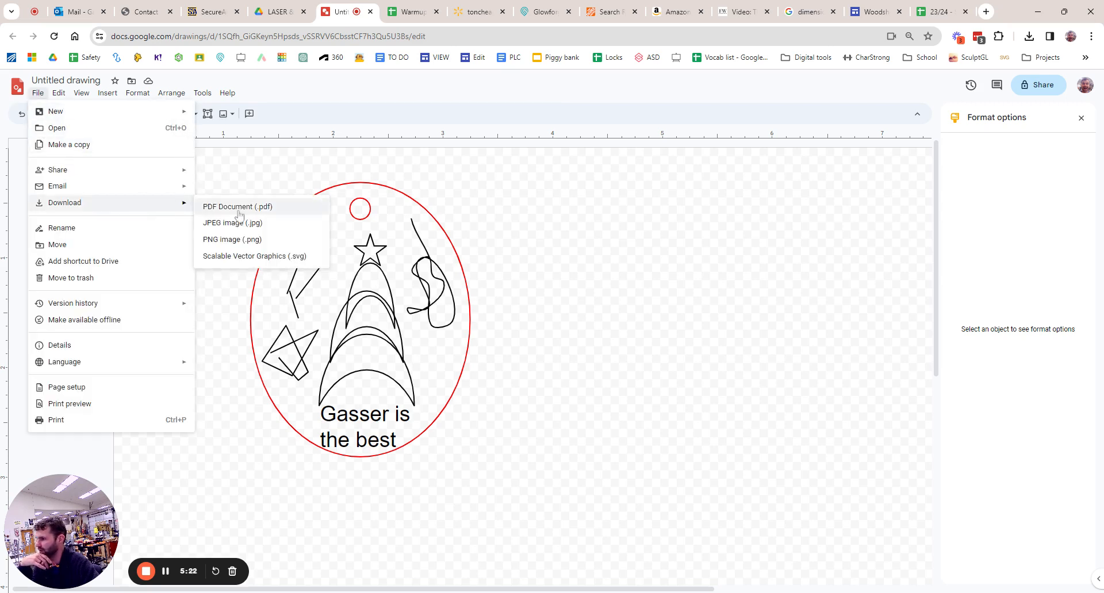
left_click(300, 256)
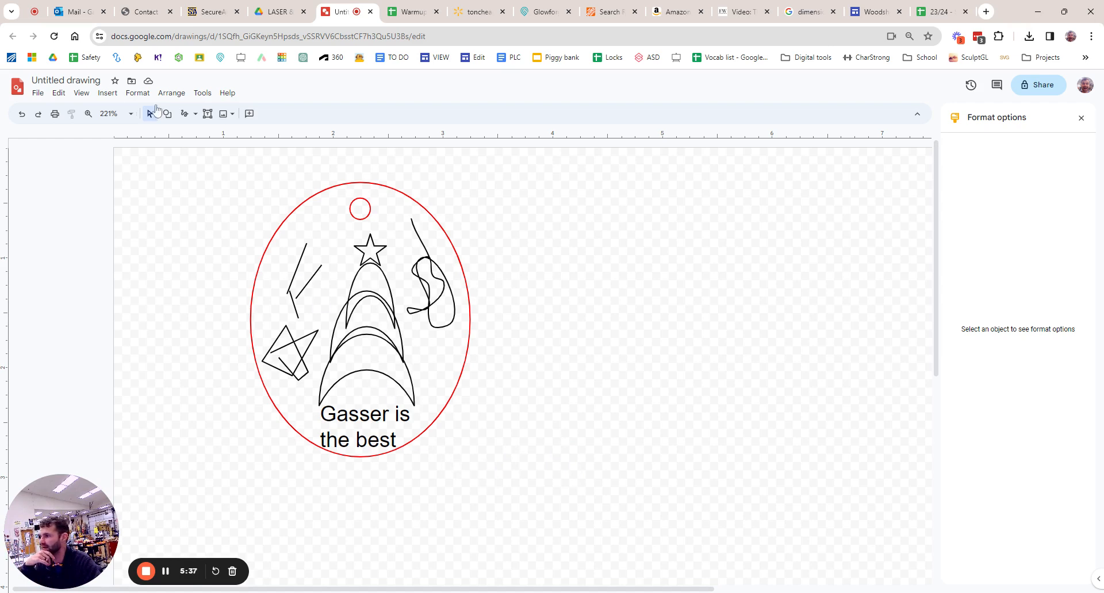
Replace the large red oval with a four-pointed star shape about 3.22 by 3.66 in, drawn over the ornament artwork.
left_click(315, 198)
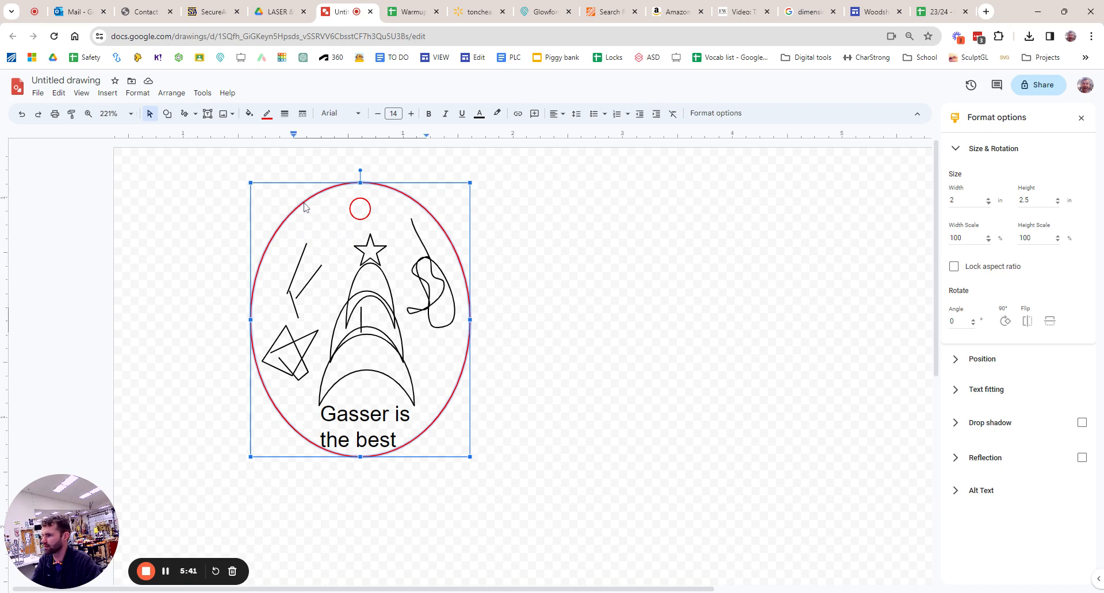
key("Delete")
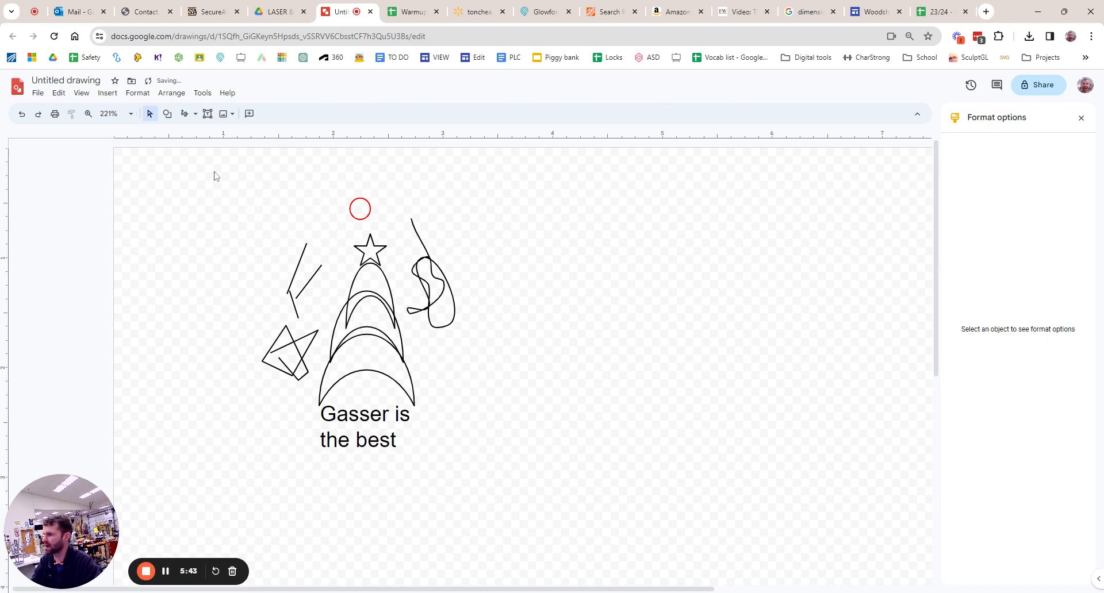
left_click(167, 115)
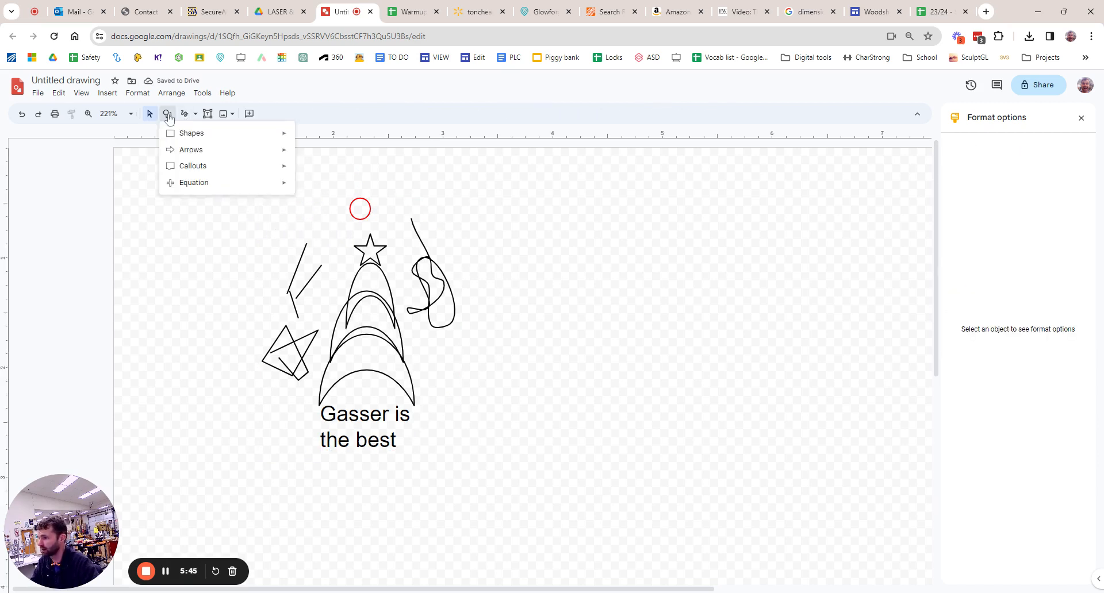
mouse_move(249, 168)
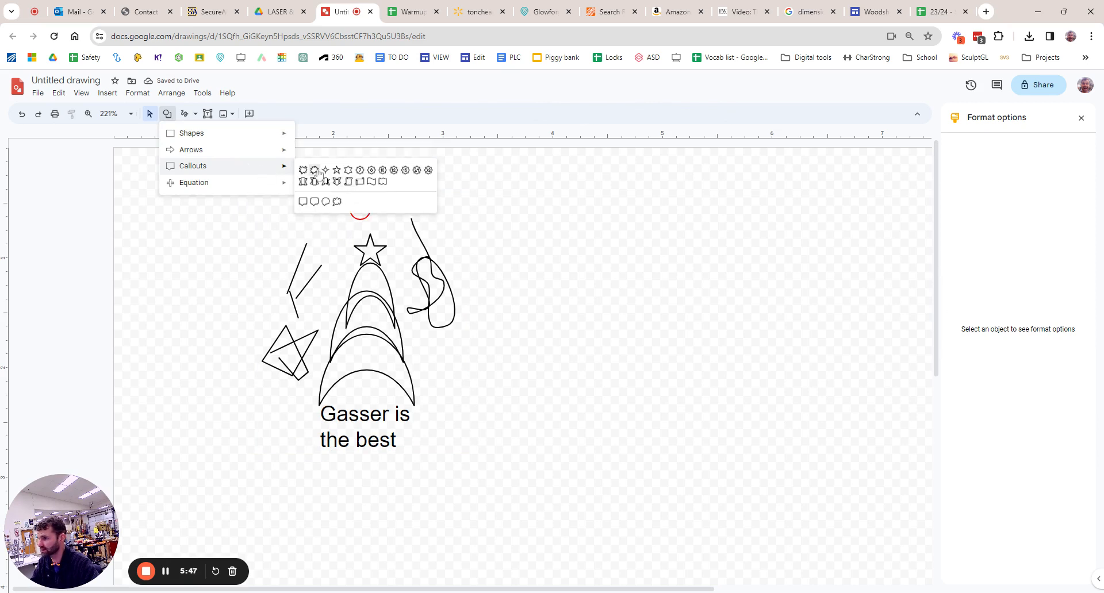
left_click(326, 172)
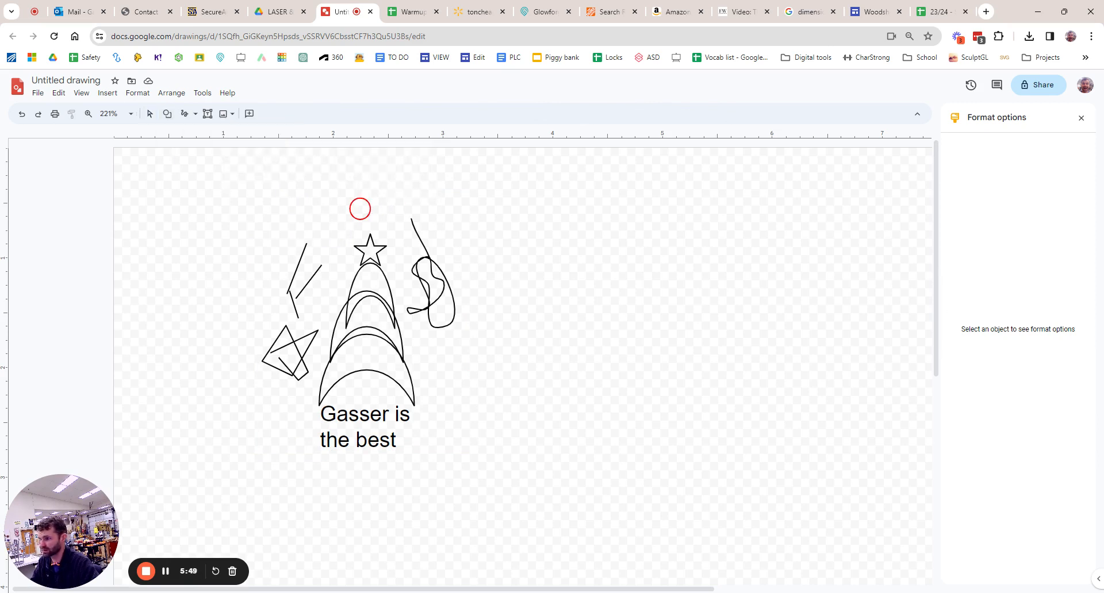
left_click_drag(214, 146, 567, 548)
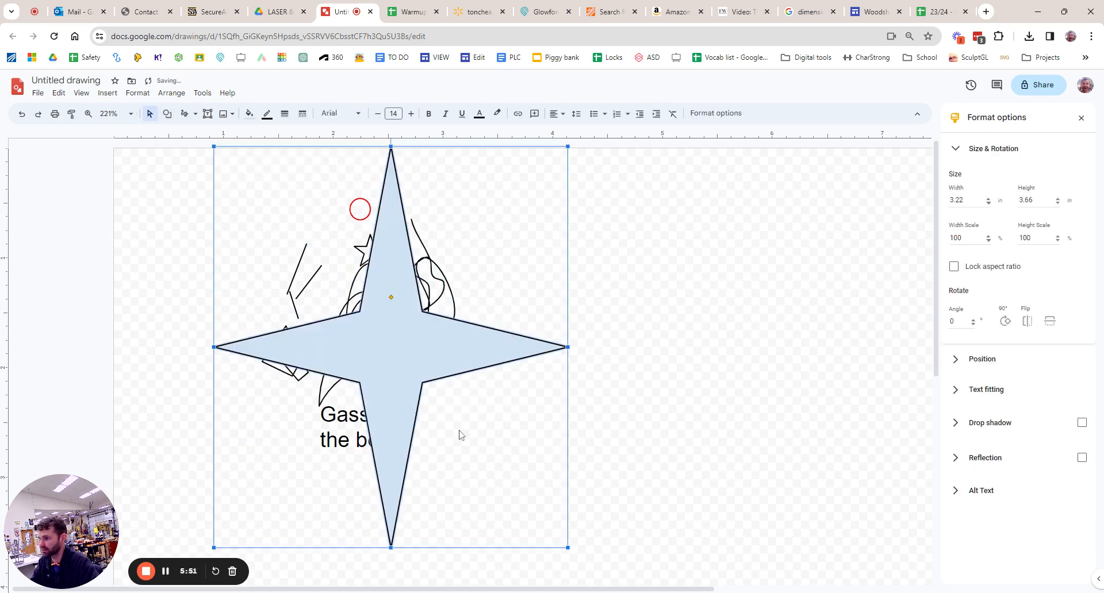
Widen the four-pointed star's body, shift it to enclose the artwork, and make its fill transparent.
left_click_drag(391, 297, 391, 228)
left_click_drag(515, 303, 491, 290)
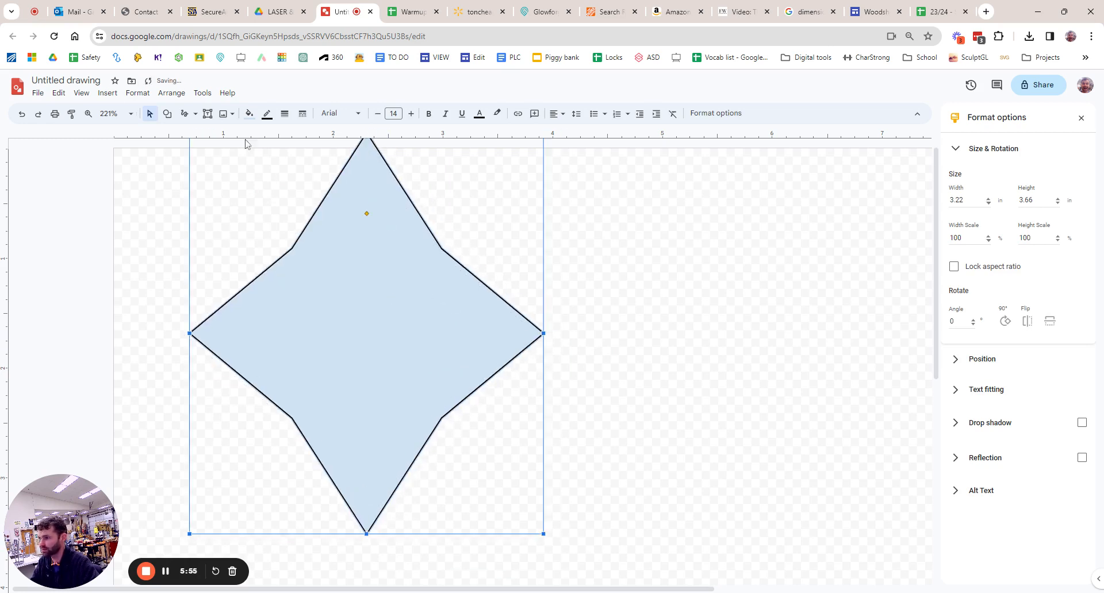
left_click(251, 117)
left_click(291, 282)
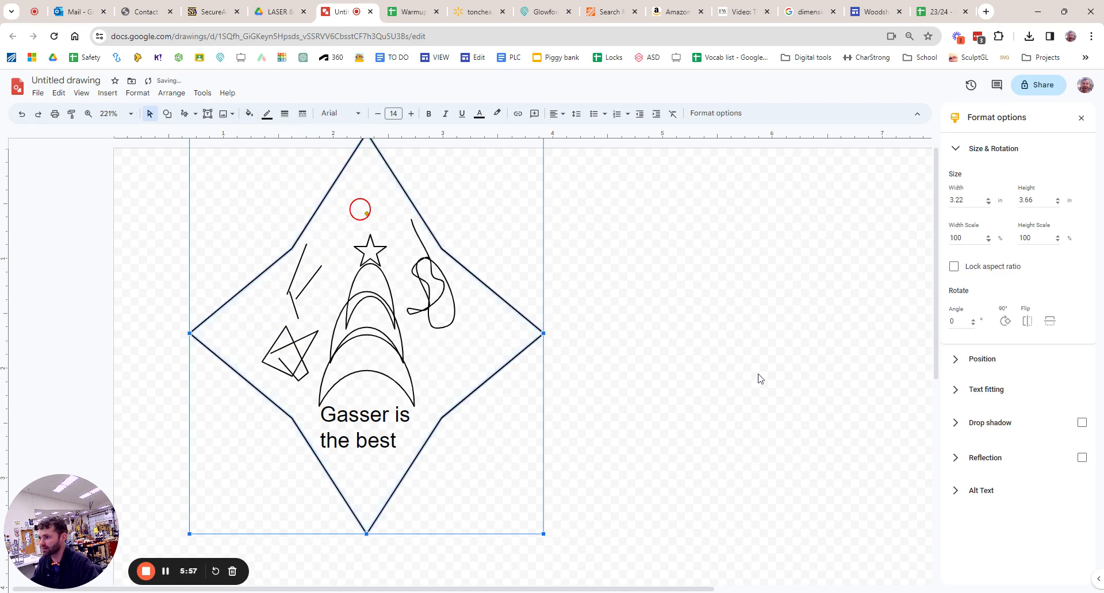
left_click(759, 379)
Set the large star outline's border color to red and shift the outline slightly left.
left_click(507, 372)
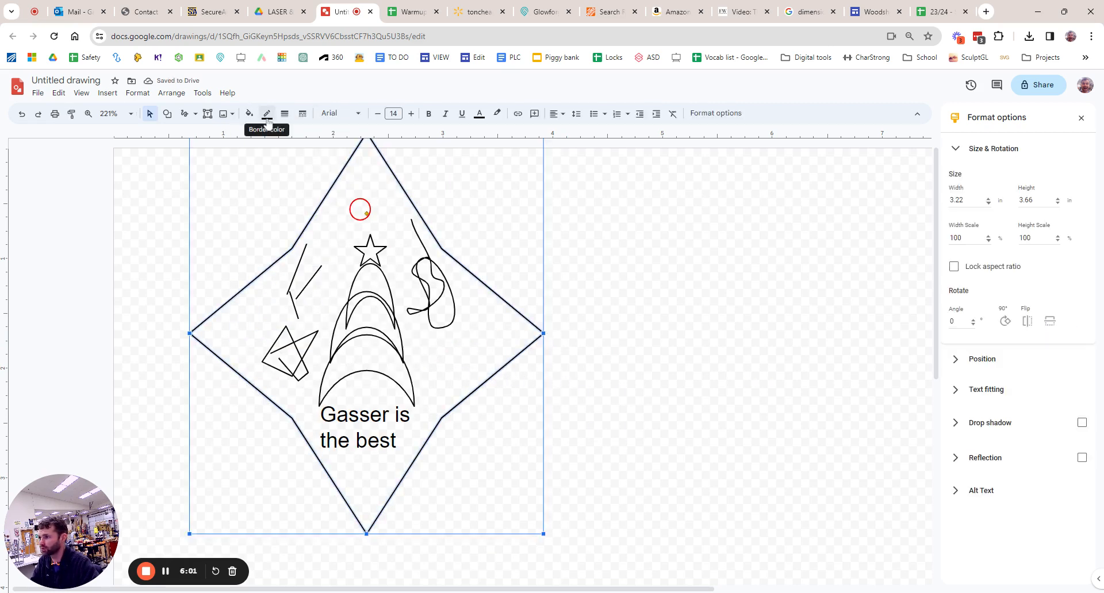
left_click(267, 114)
left_click(282, 185)
left_click(645, 278)
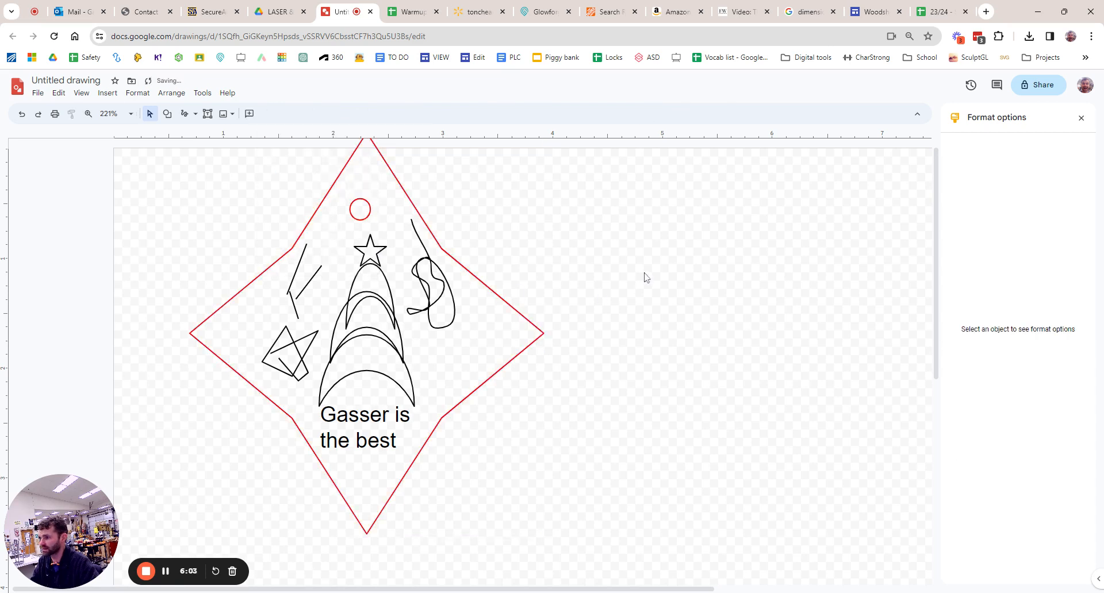
left_click_drag(539, 330, 528, 332)
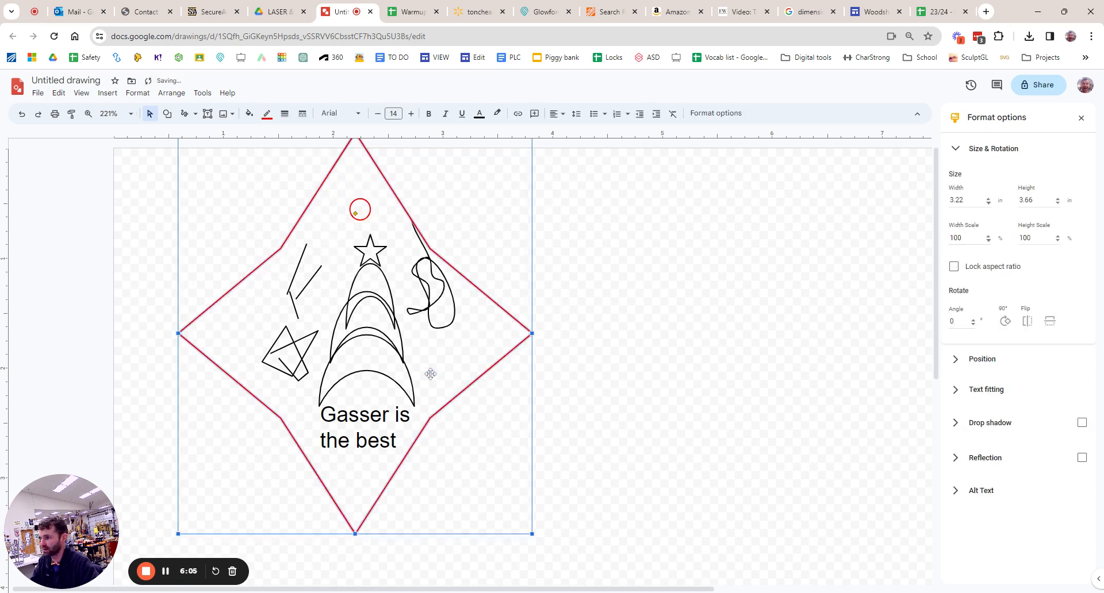
left_click(541, 212)
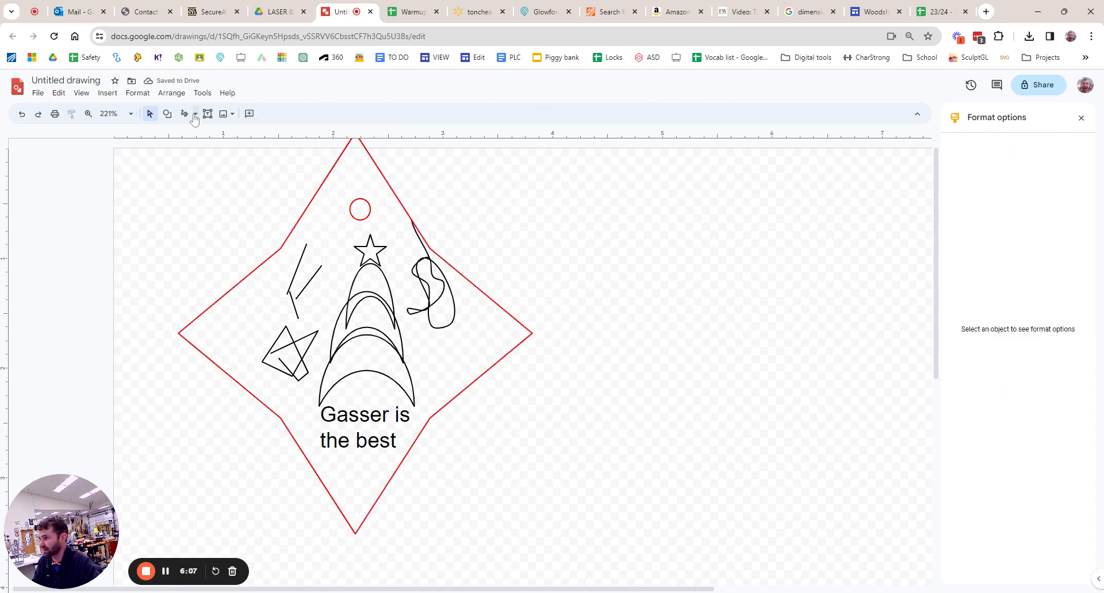
Duplicate the large star outline and turn the copy into a slimmer-pointed star about 0.87 by 0.81 in, right of the tree.
left_click(468, 281)
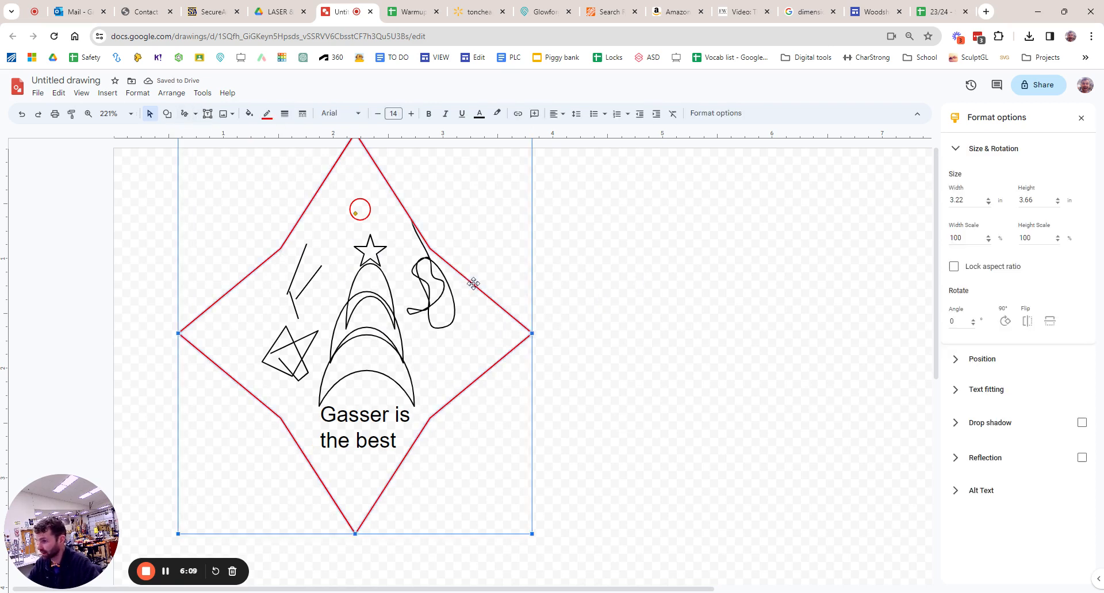
key("ctrl+d")
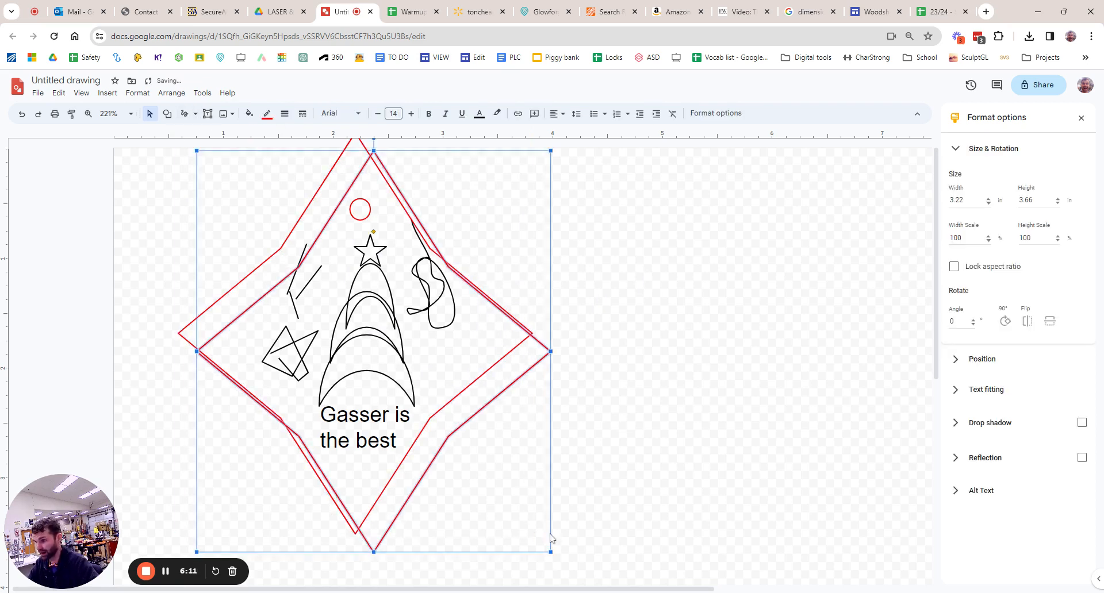
left_click_drag(551, 551, 403, 342)
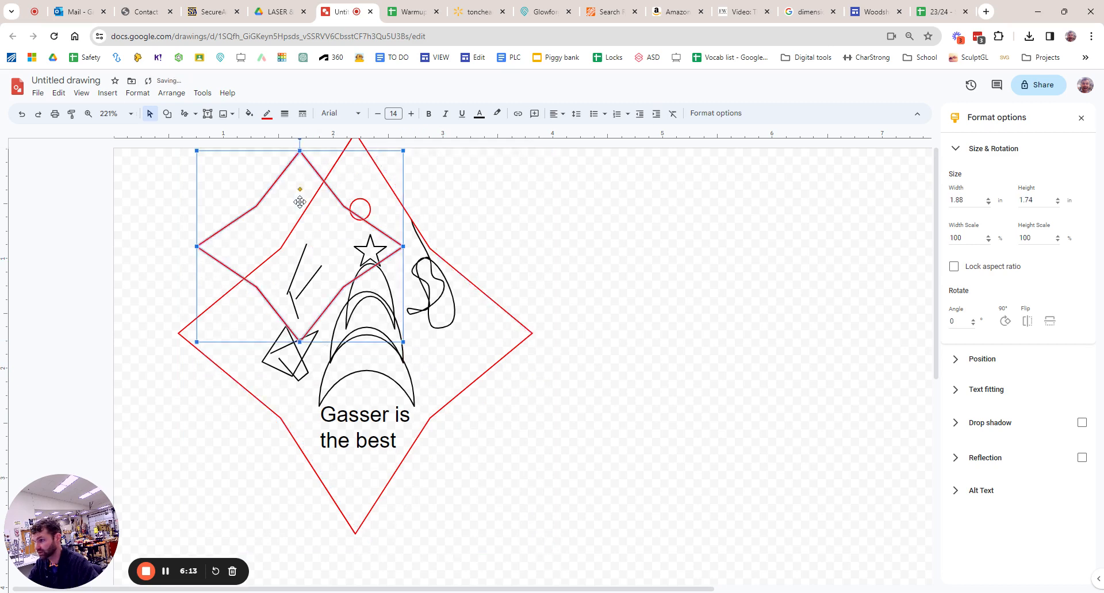
left_click_drag(300, 189, 531, 327)
left_click_drag(619, 456, 507, 354)
Undo the stray shift of the large outline and move the small four-pointed star down, below the scribble.
mouse_move(469, 321)
left_mouse_down()
mouse_move(466, 353)
mouse_move(483, 319)
left_mouse_up()
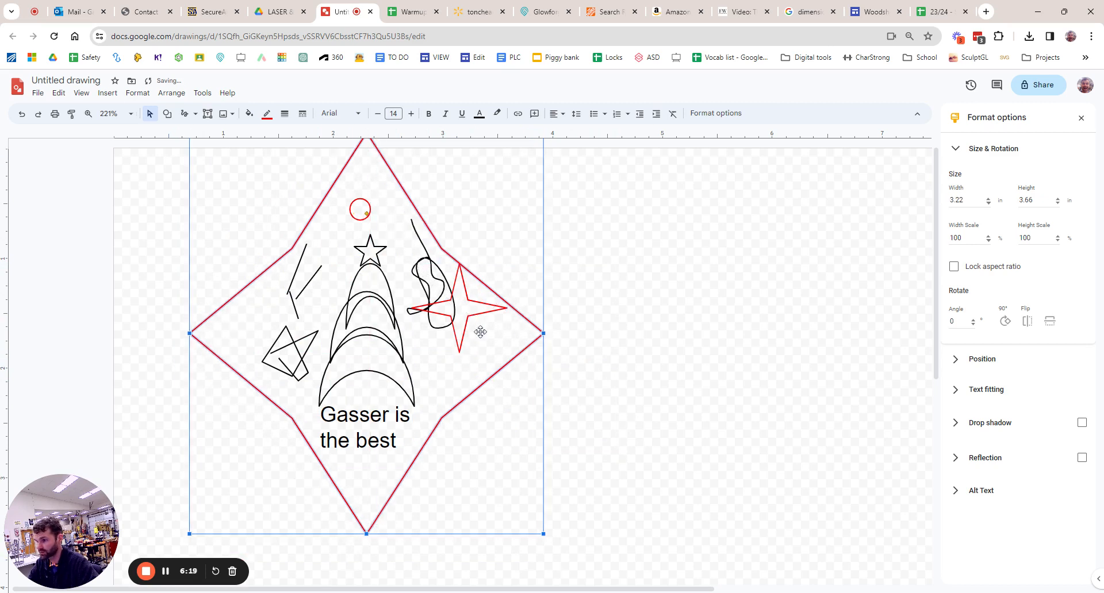
key("ctrl+z")
left_click(589, 353)
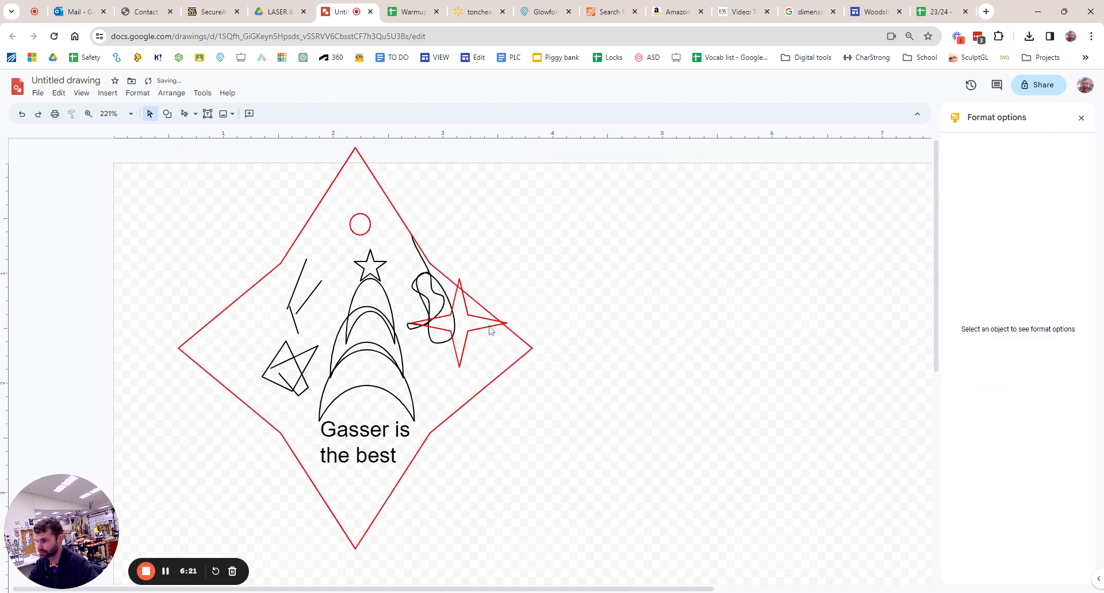
left_click(466, 283)
left_click_drag(484, 292, 489, 322)
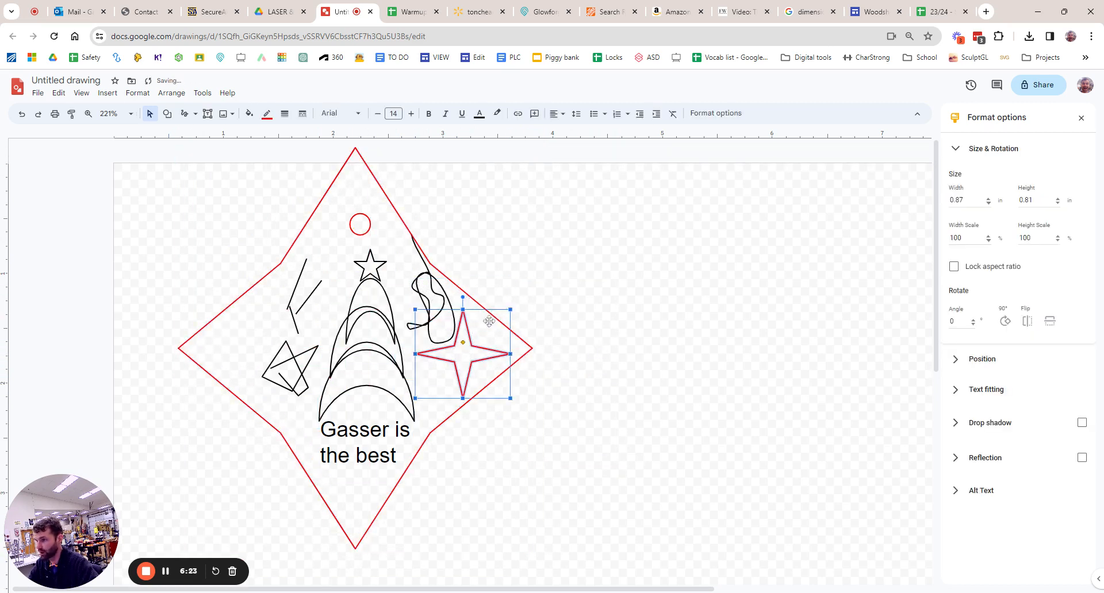
left_click(564, 436)
key("Tab")
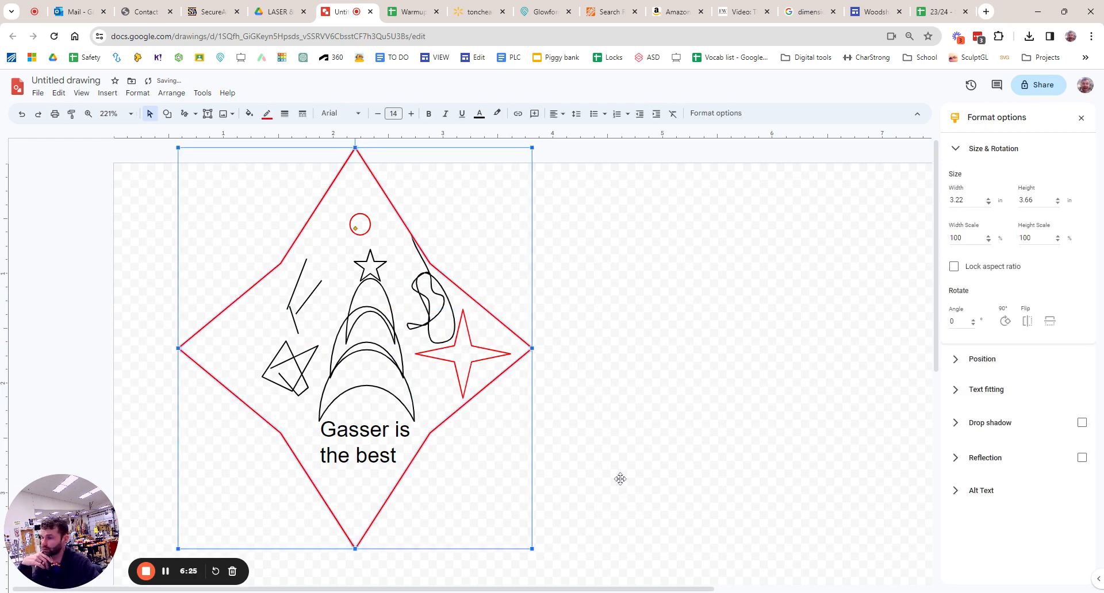
left_click(613, 445)
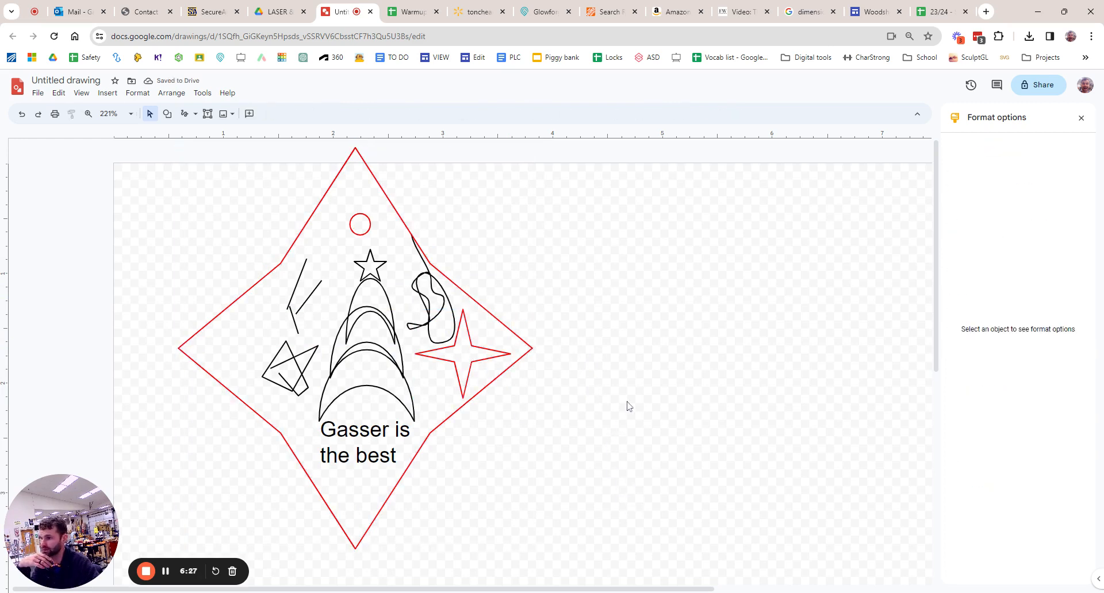